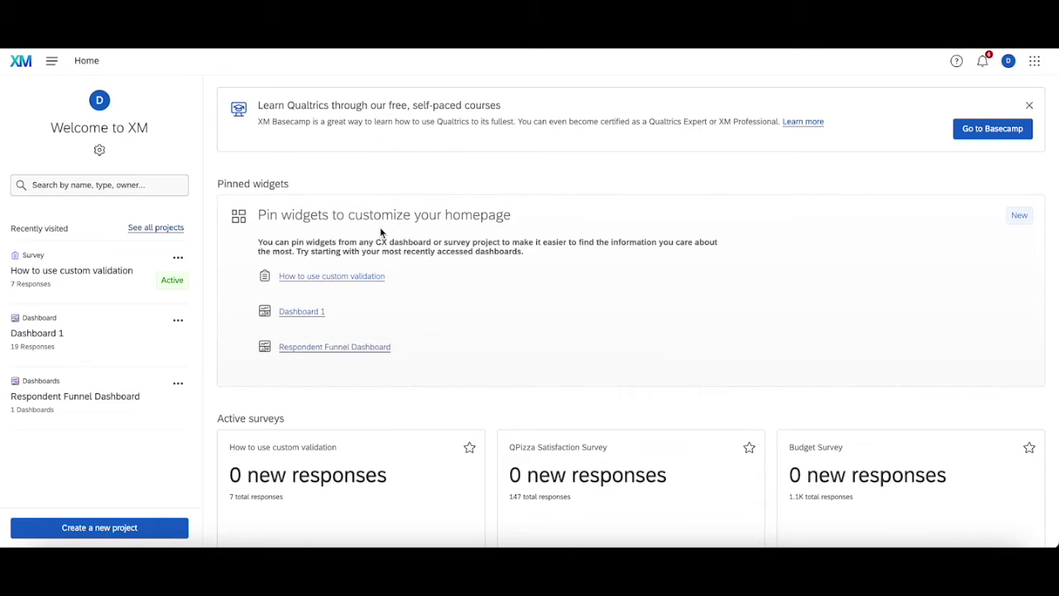
# - Open the 'How to use custom validation' survey and scroll through its Block 1 questions
pyautogui.click(83, 272)
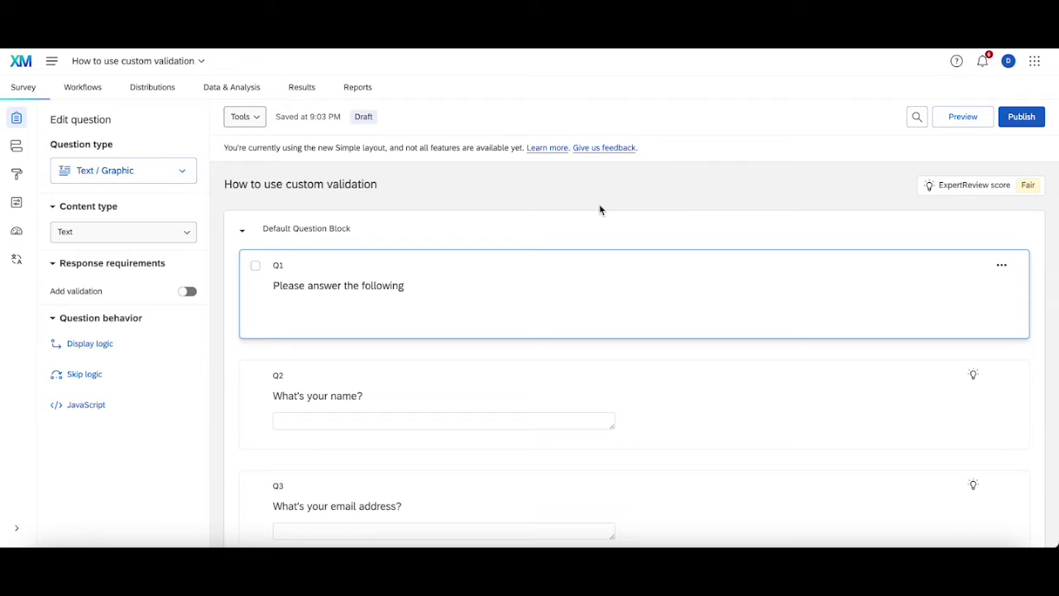
pyautogui.scroll(-2, 599, 208)
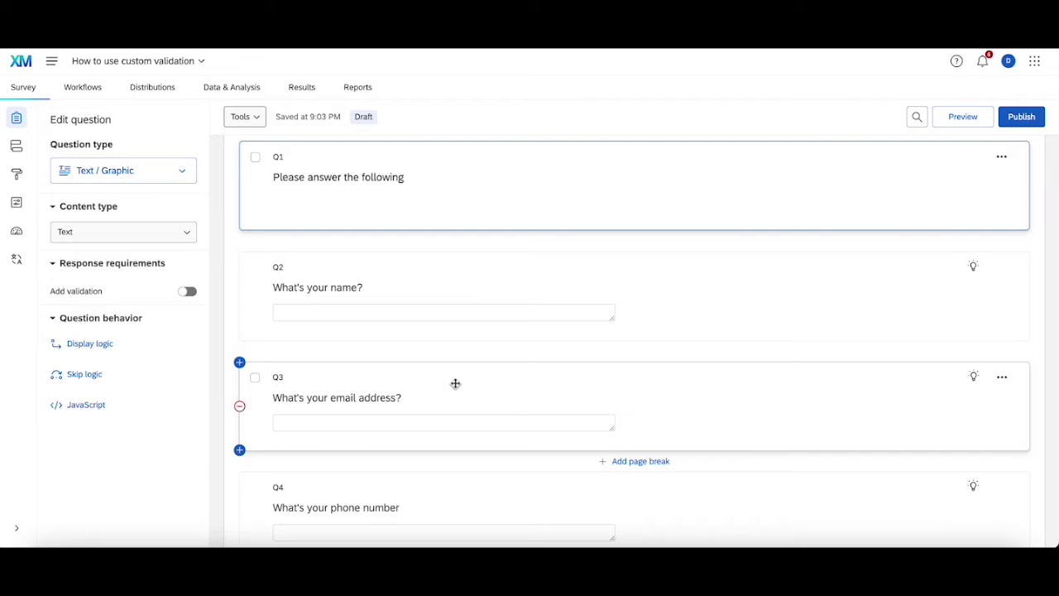
pyautogui.scroll(-6, 455, 383)
pyautogui.scroll(3, 455, 383)
pyautogui.scroll(3, 455, 383)
pyautogui.scroll(-4, 455, 384)
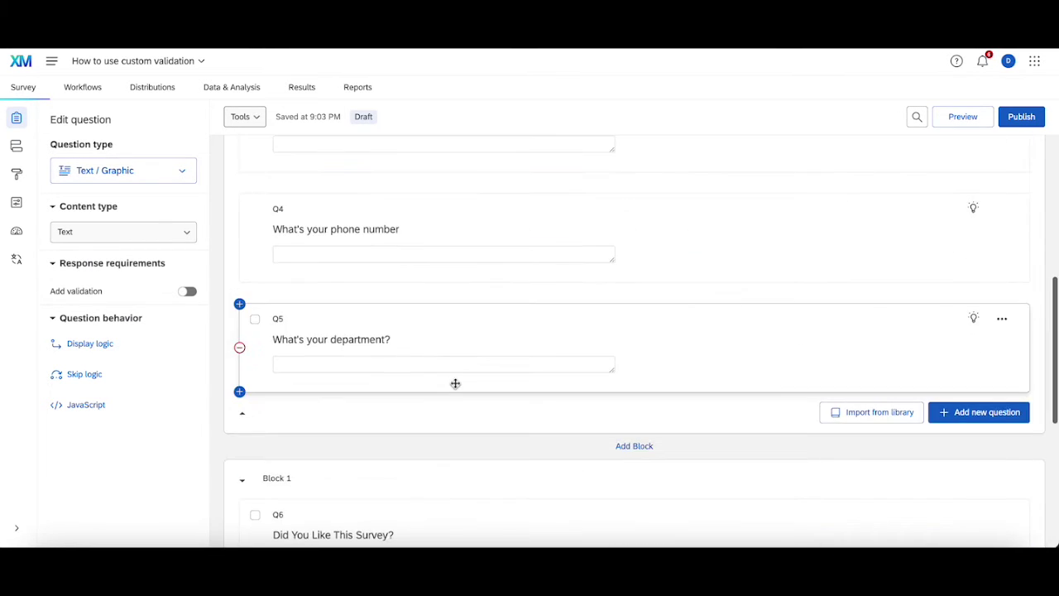
pyautogui.scroll(5, 455, 383)
pyautogui.scroll(-2, 455, 383)
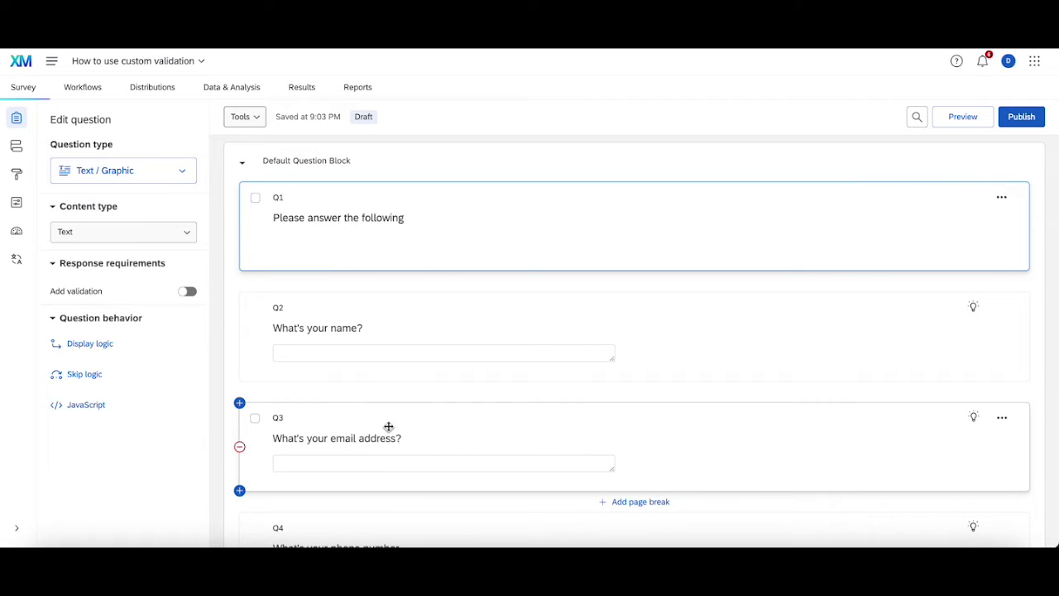
pyautogui.scroll(-10, 388, 426)
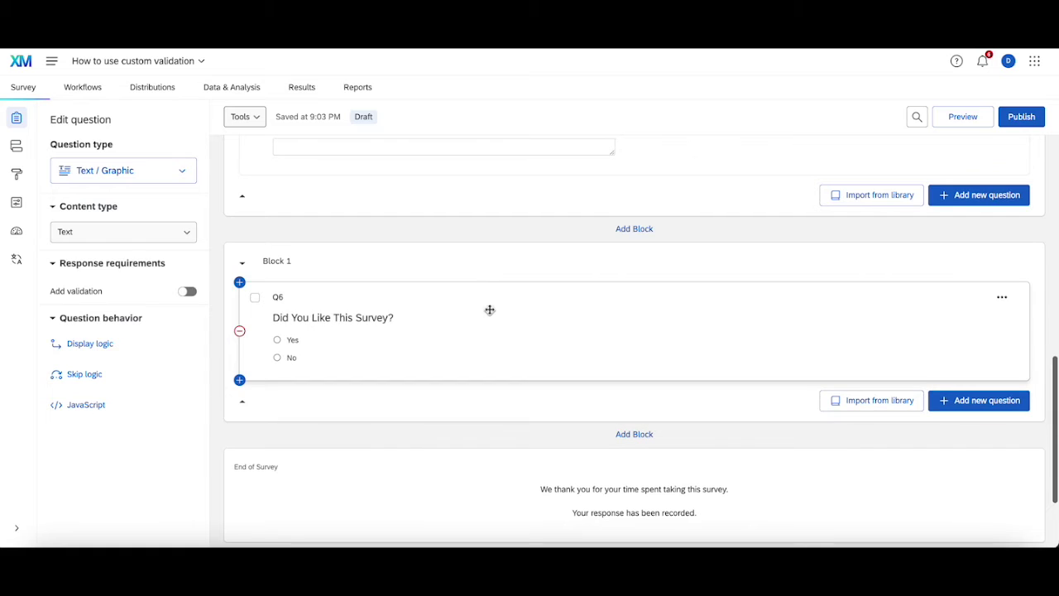
# - Add a text-entry question reading 'Confirm Your Email Address' after 'Did You Like This Survey?'
pyautogui.click(490, 309)
pyautogui.click(959, 402)
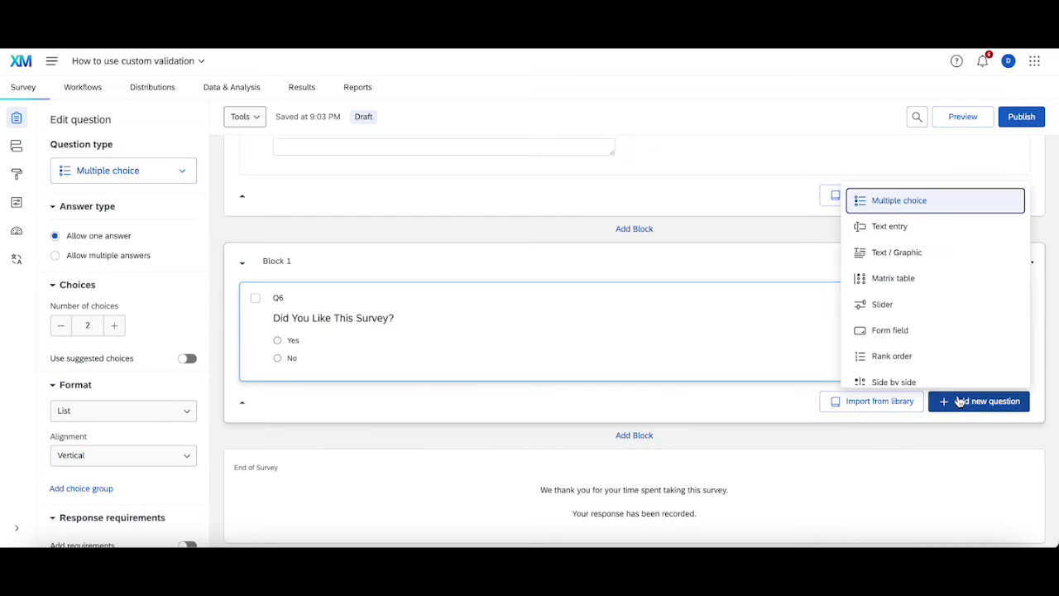
pyautogui.scroll(-1, 905, 293)
pyautogui.click(893, 218)
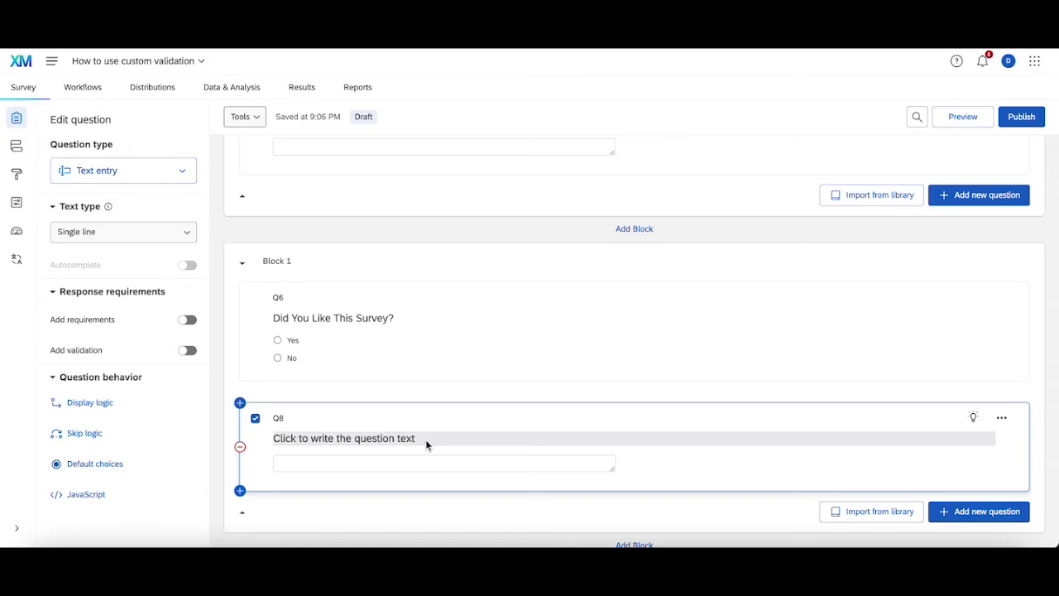
pyautogui.click(426, 439)
pyautogui.write('Conf')
pyautogui.press('BackSpace')
pyautogui.press('BackSpace')
pyautogui.write('nfirm Y')
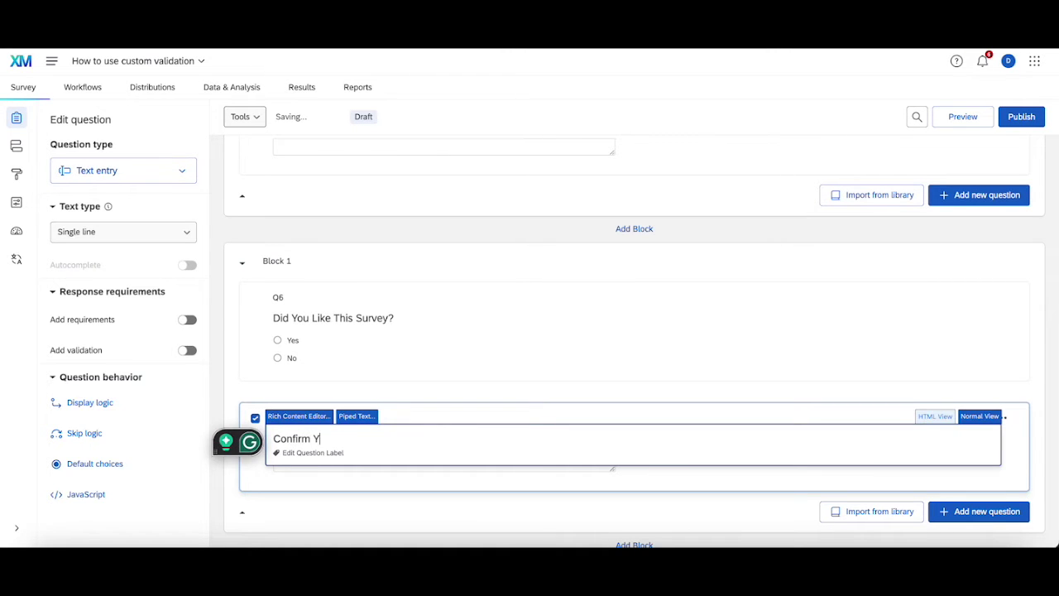
pyautogui.write('our Email Address')
pyautogui.click(484, 395)
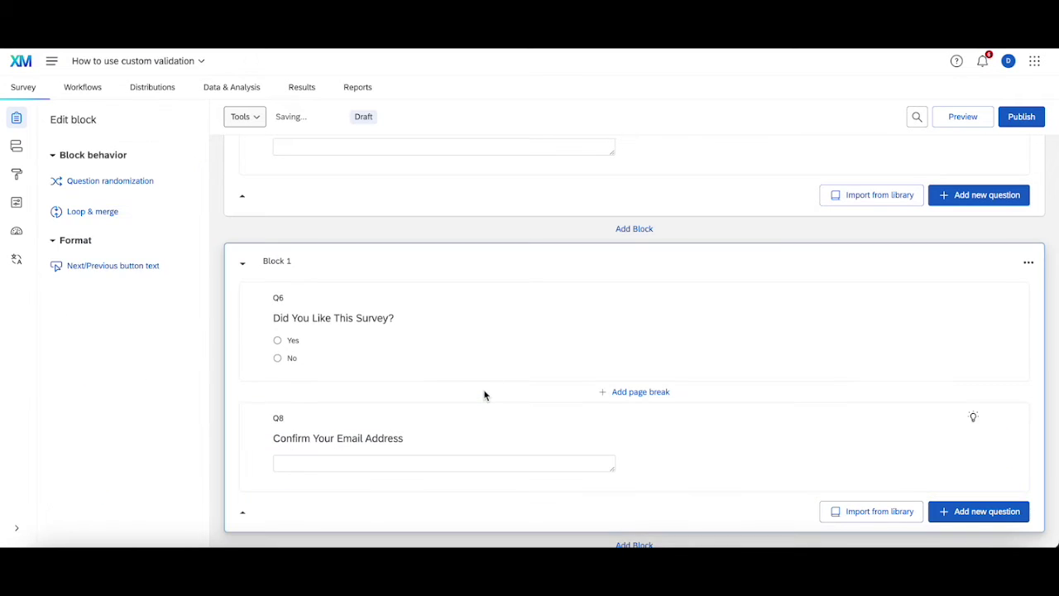
# - Auto-number all questions sequentially so the new question becomes Q7
pyautogui.click(503, 405)
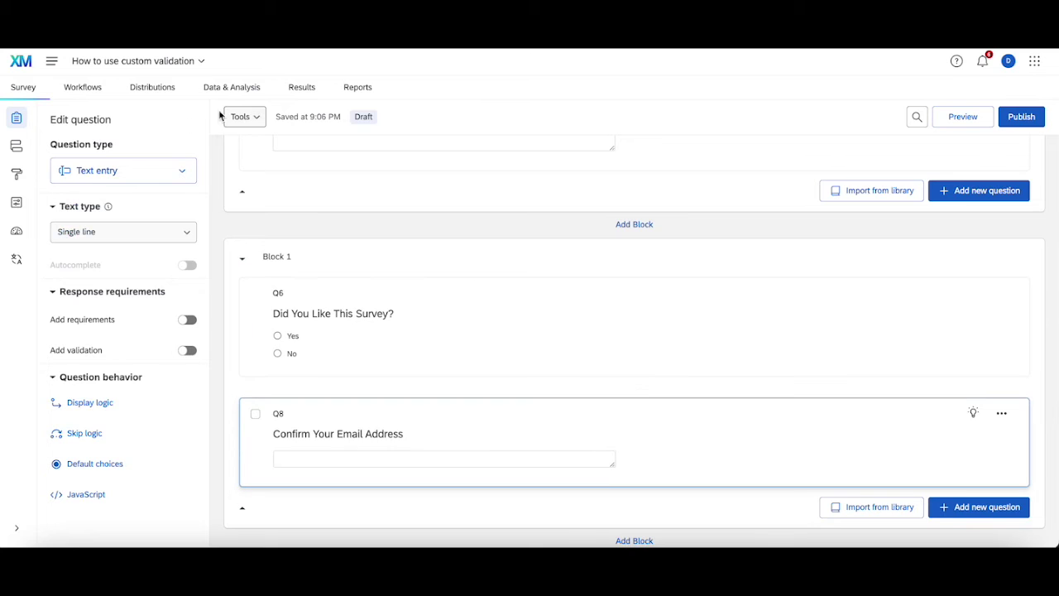
pyautogui.click(240, 117)
pyautogui.click(264, 146)
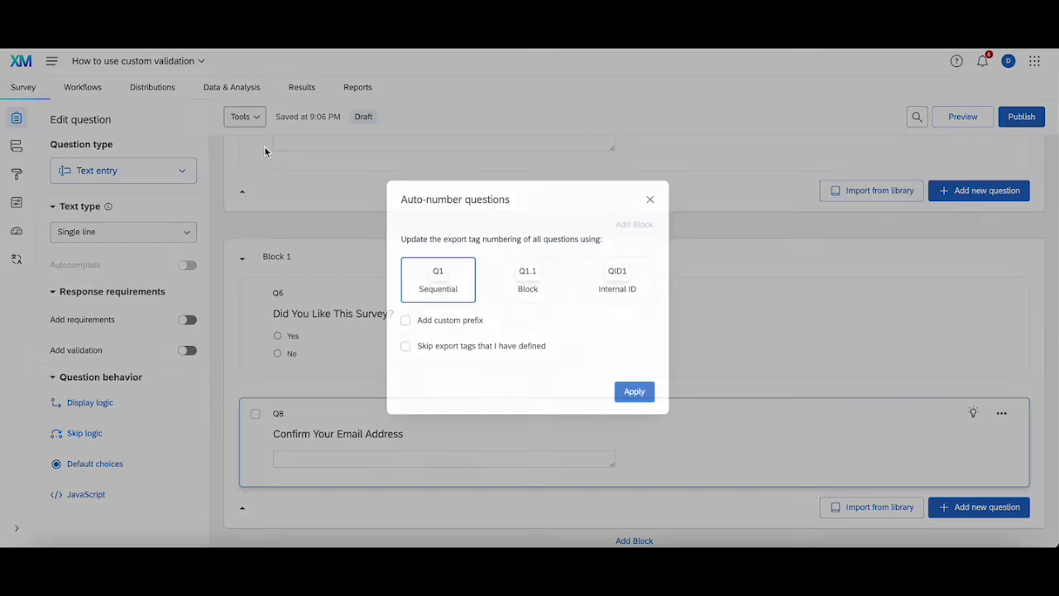
pyautogui.click(638, 393)
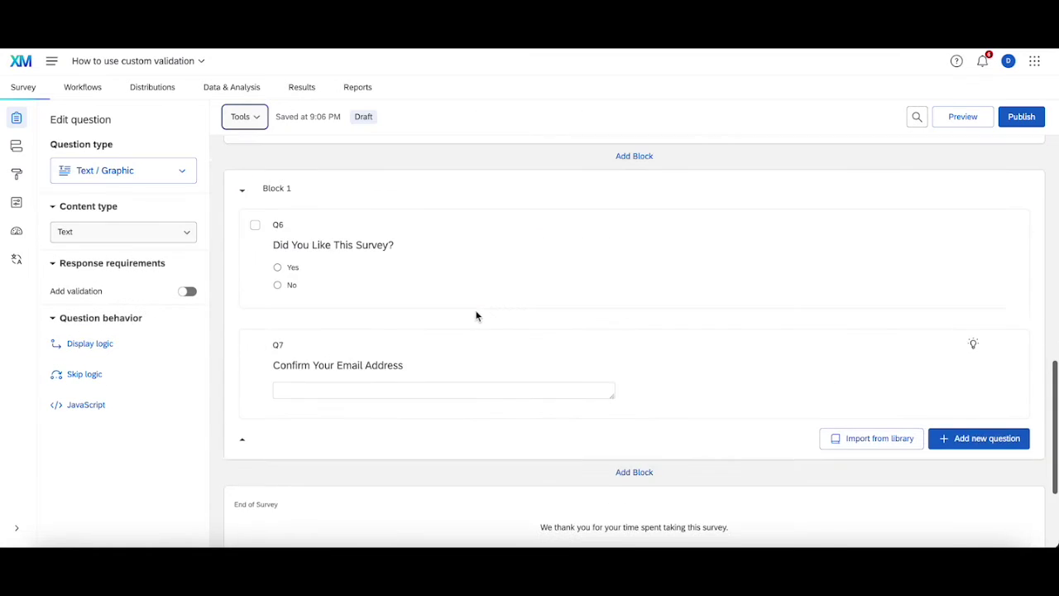
pyautogui.scroll(6, 476, 311)
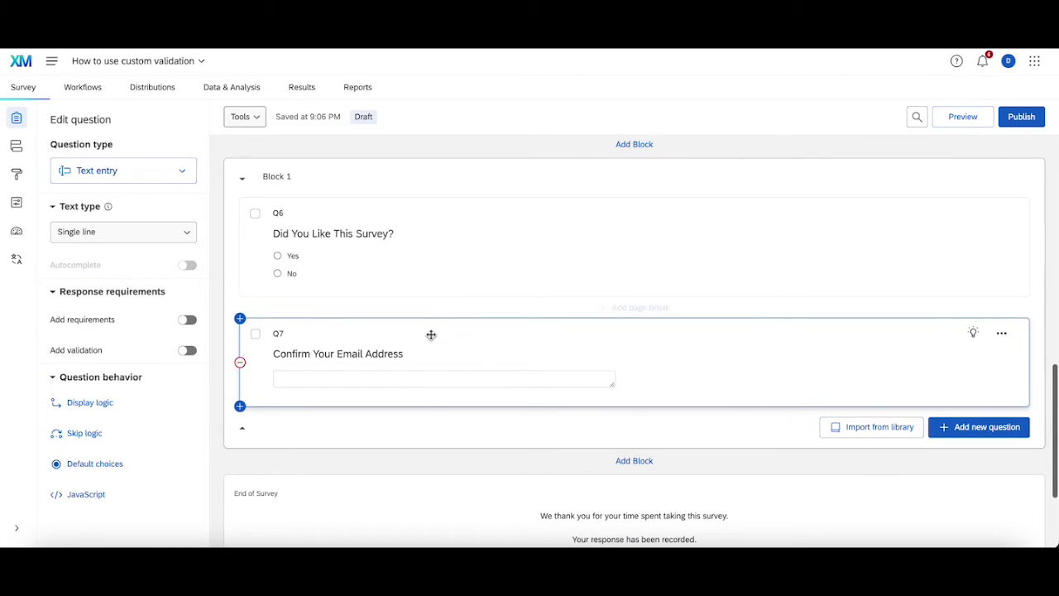
pyautogui.click(431, 334)
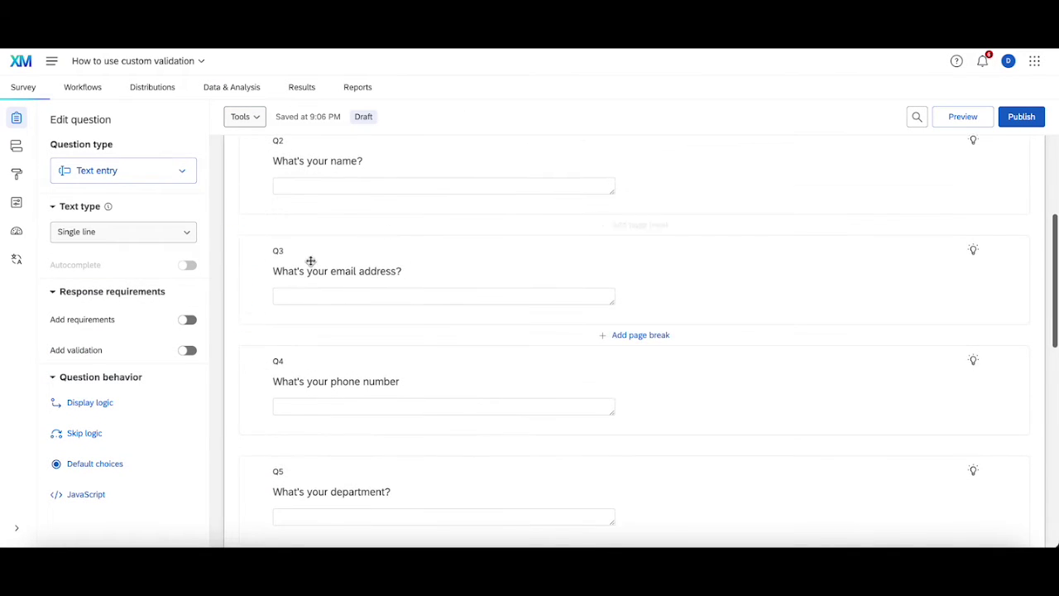
pyautogui.scroll(-6, 409, 269)
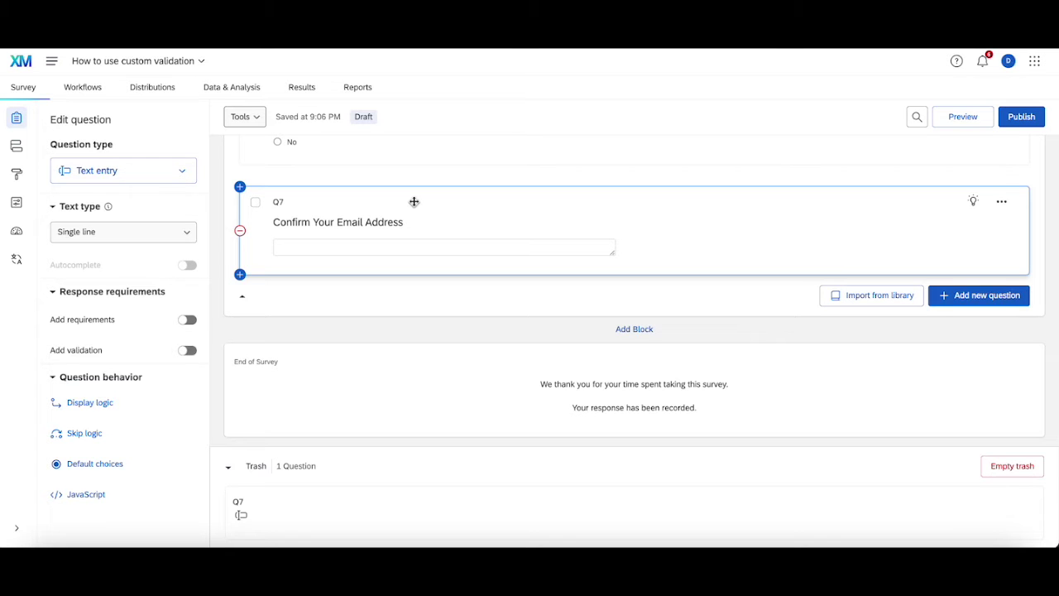
pyautogui.scroll(10, 414, 201)
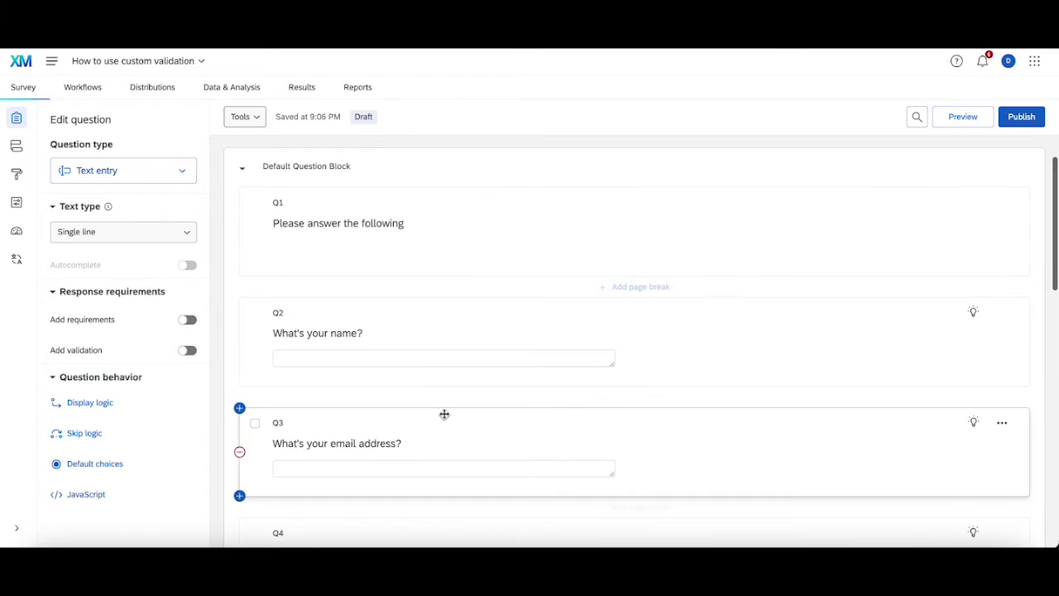
pyautogui.scroll(-10, 445, 410)
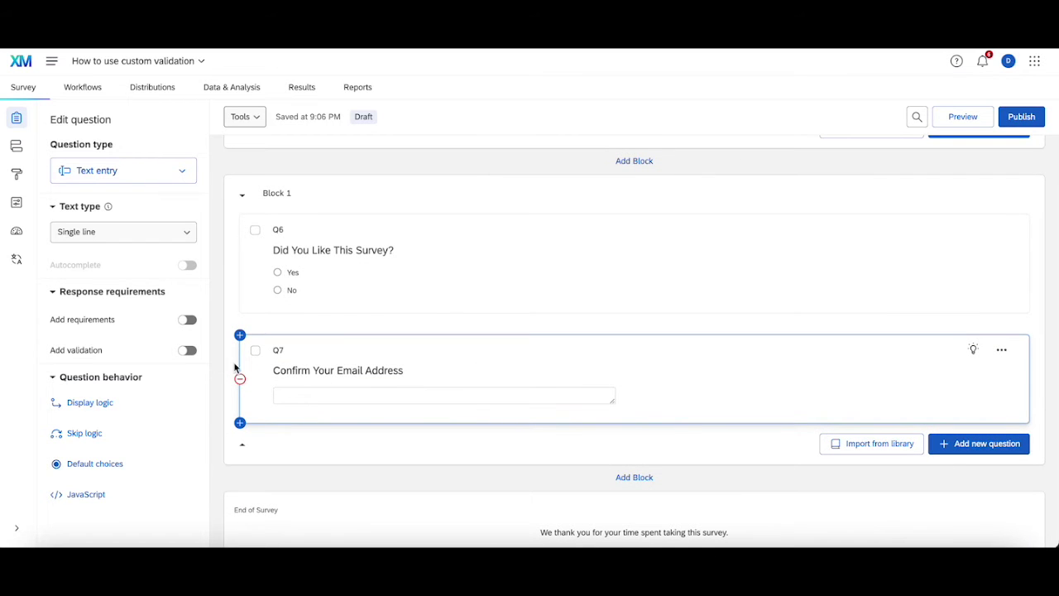
# - Turn on Custom validation for Q7, draft a 'Confirm Your Email Address Is Equal to' condition, then close it unsaved
pyautogui.click(188, 352)
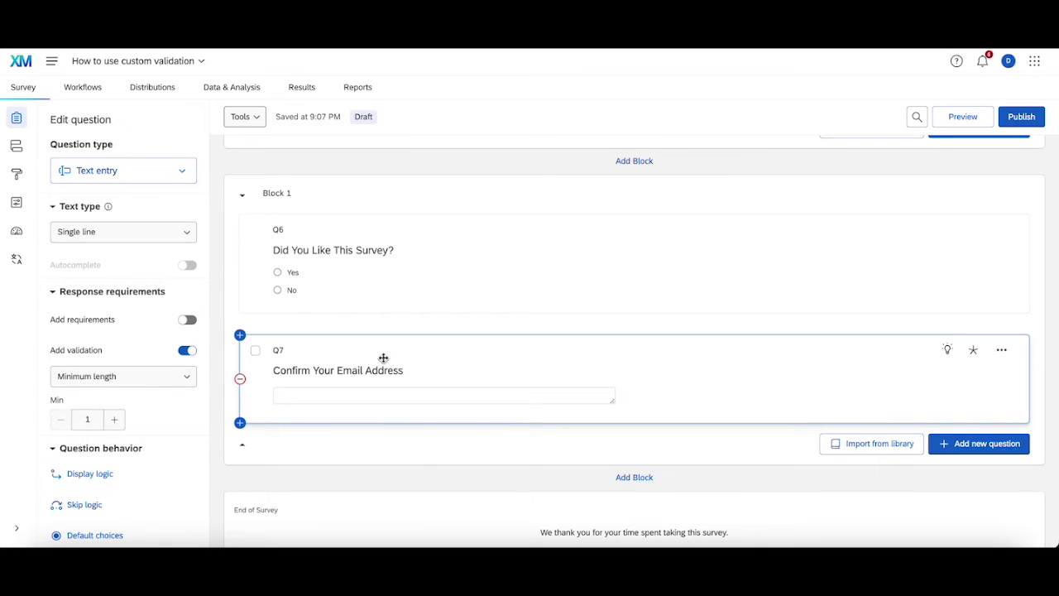
pyautogui.click(170, 379)
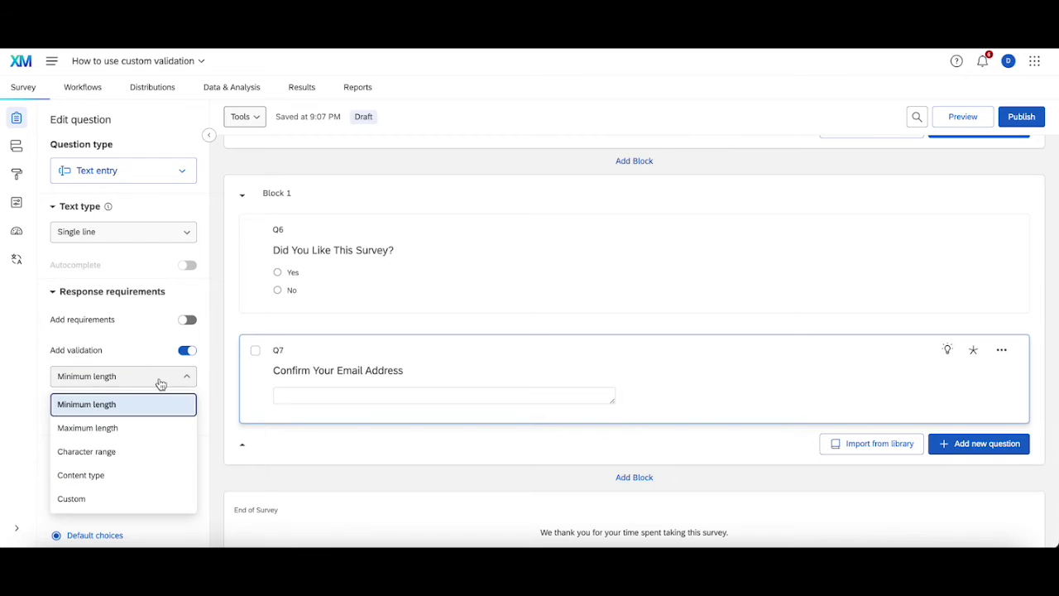
pyautogui.click(114, 498)
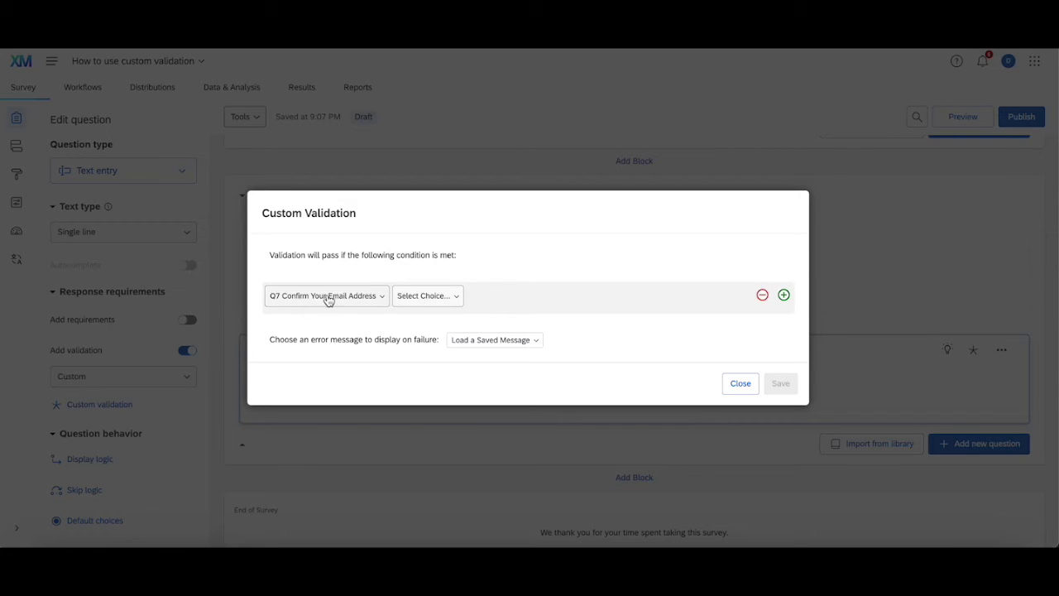
pyautogui.click(422, 296)
pyautogui.click(442, 371)
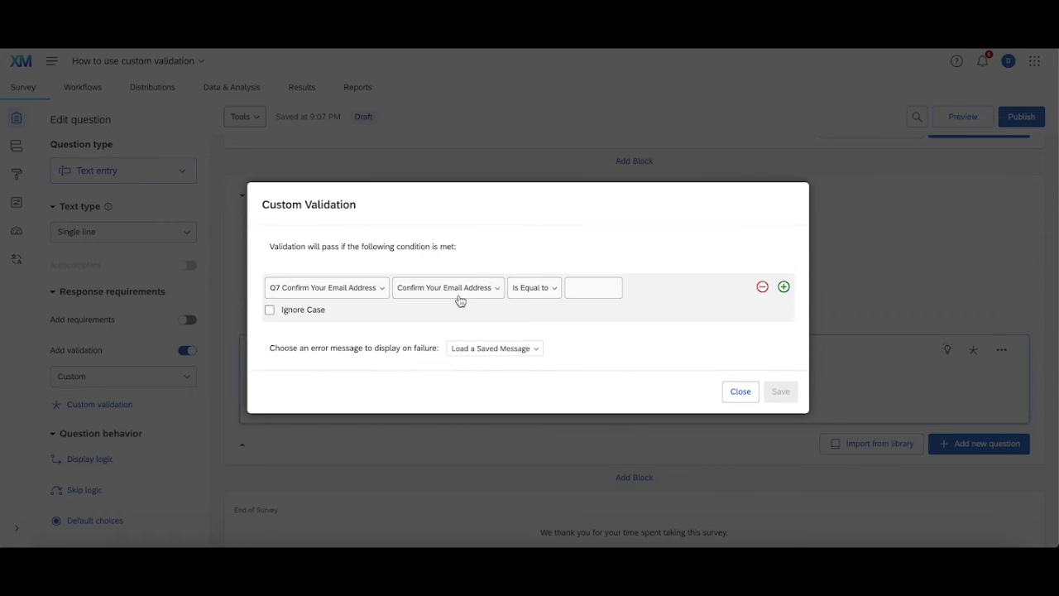
pyautogui.click(620, 287)
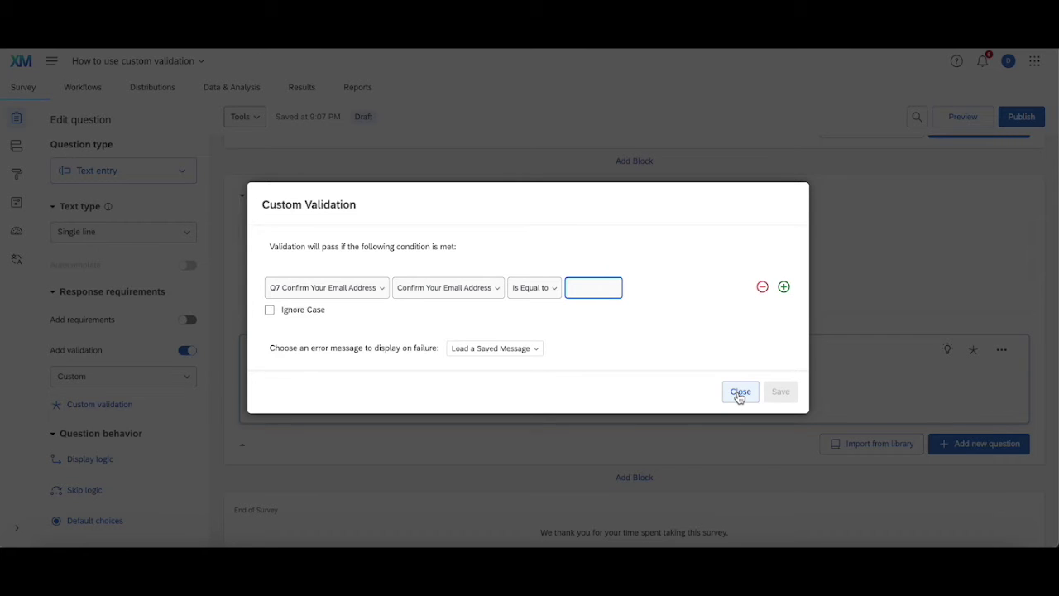
pyautogui.click(740, 392)
# - Pipe Q3's email answer into Q4's label, then cut the ${q://QID3/ChoiceTextEntryValue} code back out
pyautogui.scroll(5, 646, 329)
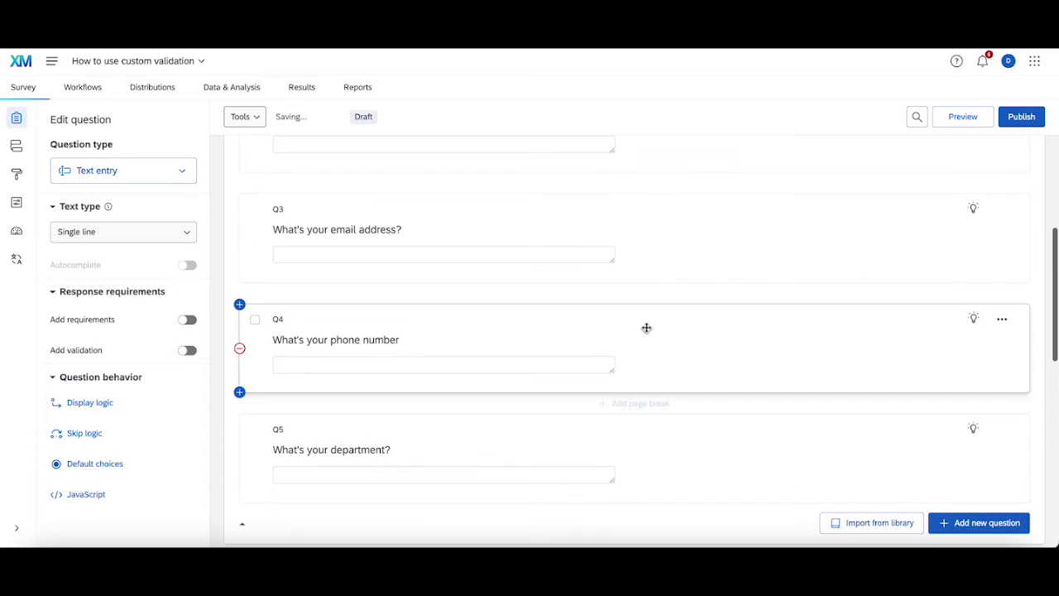
pyautogui.click(491, 349)
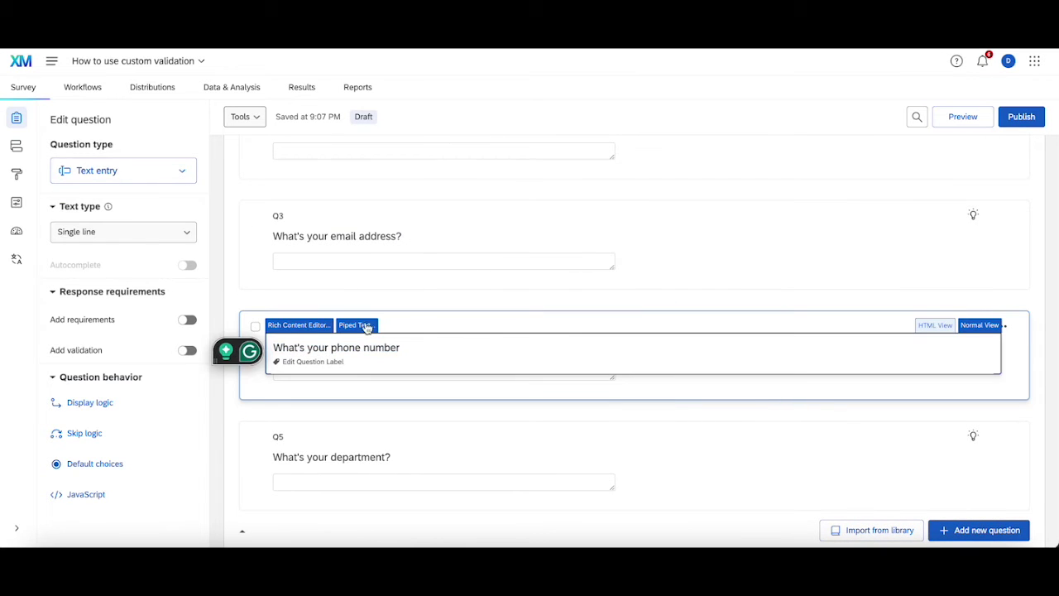
pyautogui.click(367, 326)
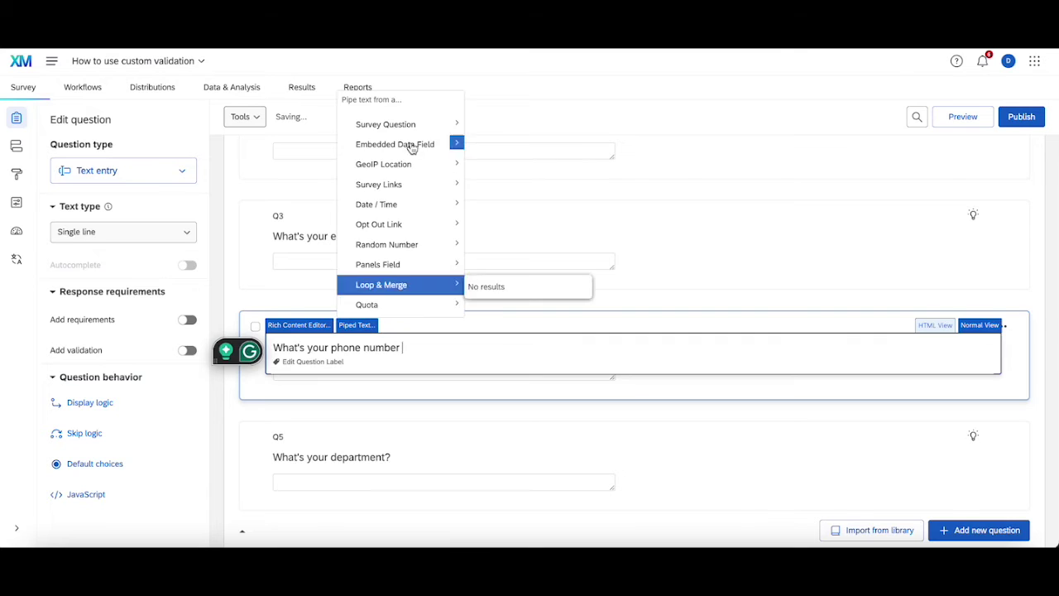
pyautogui.moveTo(403, 131)
pyautogui.moveTo(556, 195)
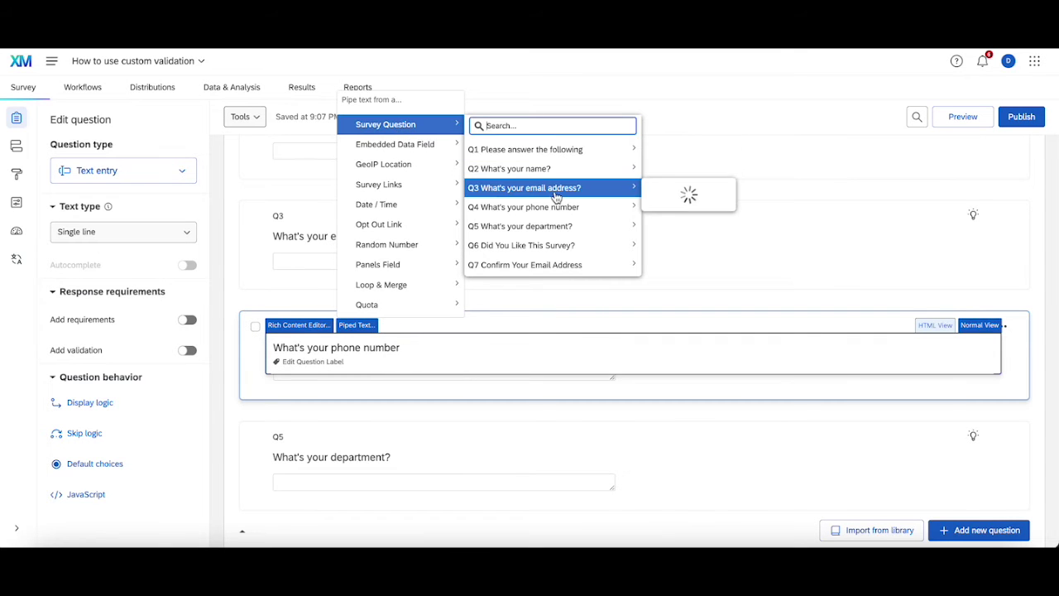
pyautogui.click(699, 236)
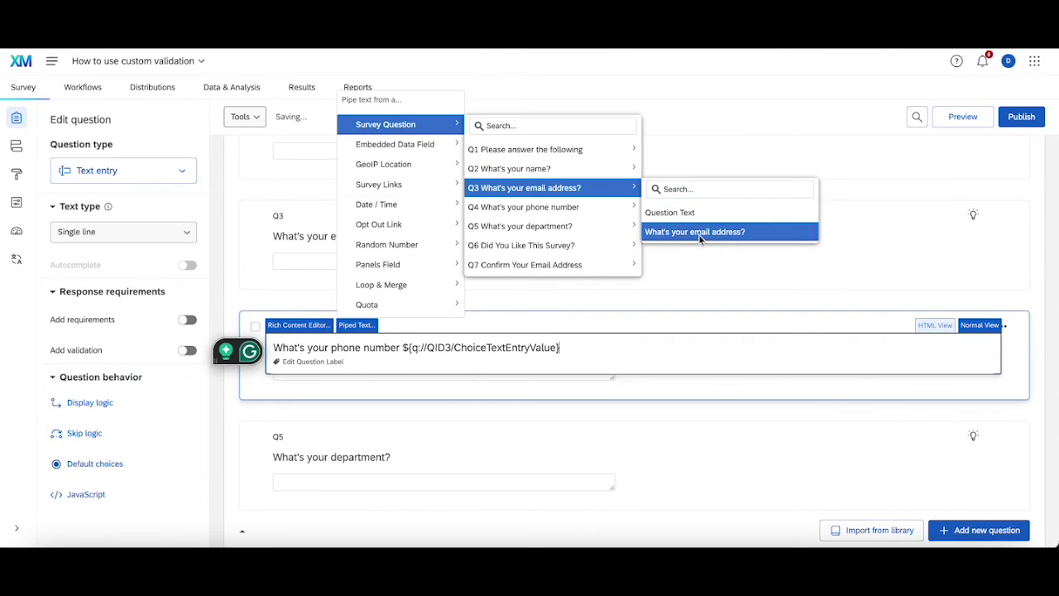
pyautogui.moveTo(588, 345); pyautogui.dragTo(404, 349)
pyautogui.hotkey('ctrl', 'c')
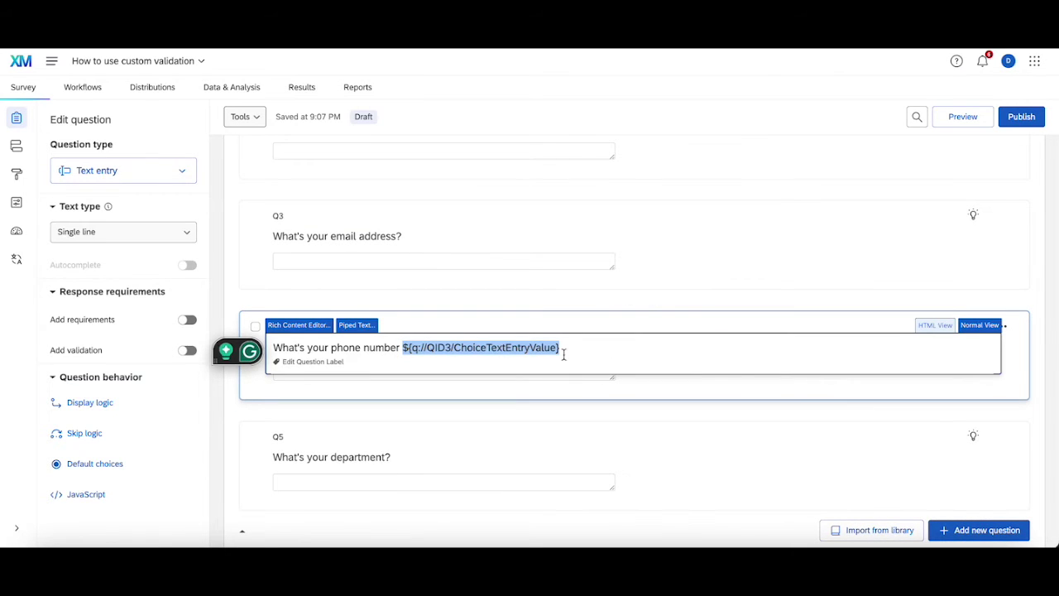
pyautogui.press('BackSpace')
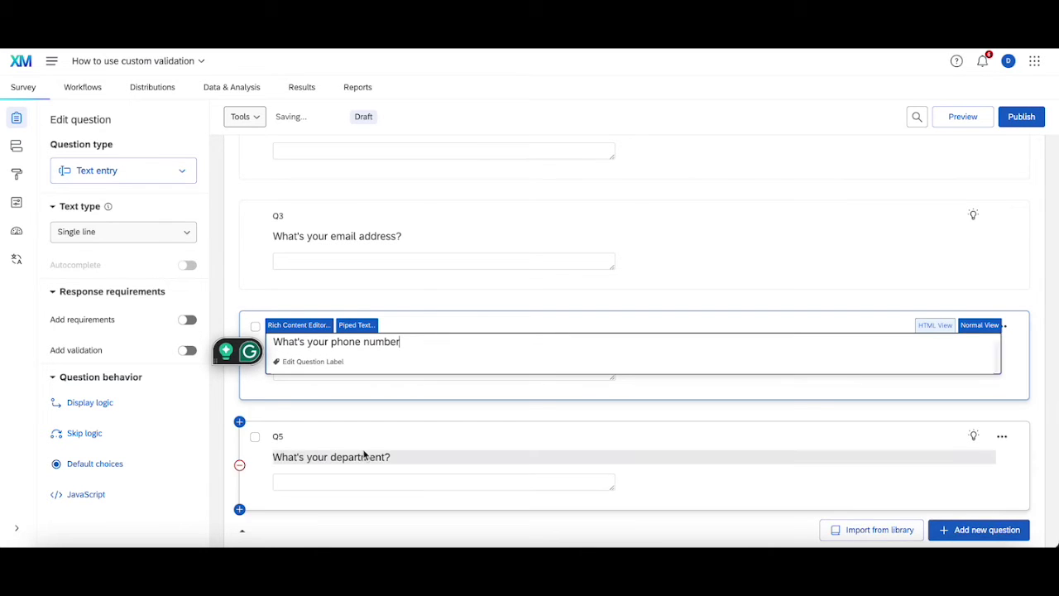
# - Give Q7 Custom validation: Confirm Your Email Address Is Equal to ${q://QID3/ChoiceTextEntryValue}
pyautogui.click(214, 465)
pyautogui.scroll(-10, 212, 467)
pyautogui.click(403, 349)
pyautogui.click(187, 350)
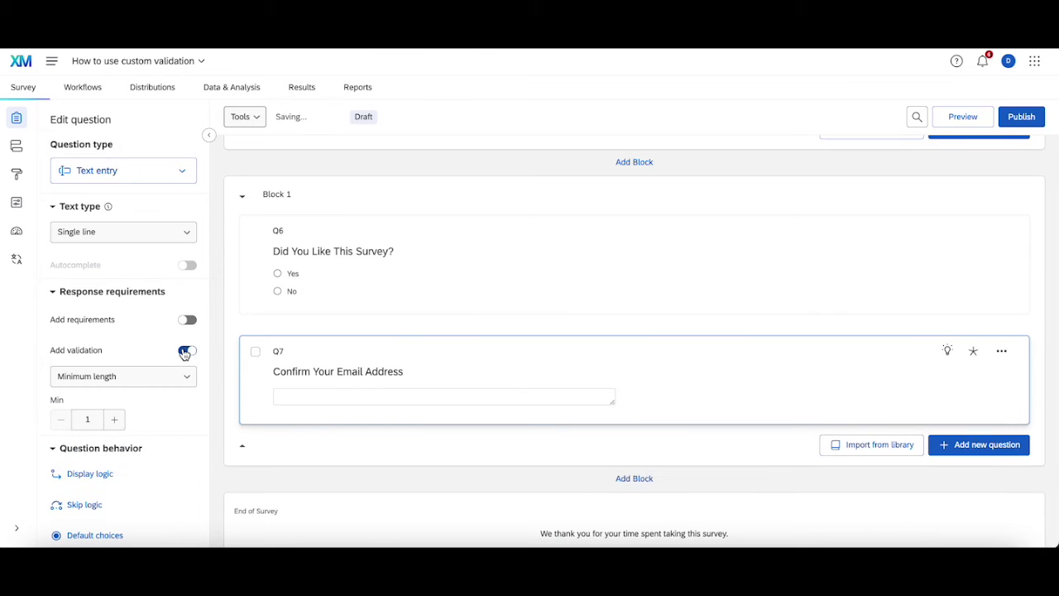
pyautogui.click(178, 376)
pyautogui.click(143, 498)
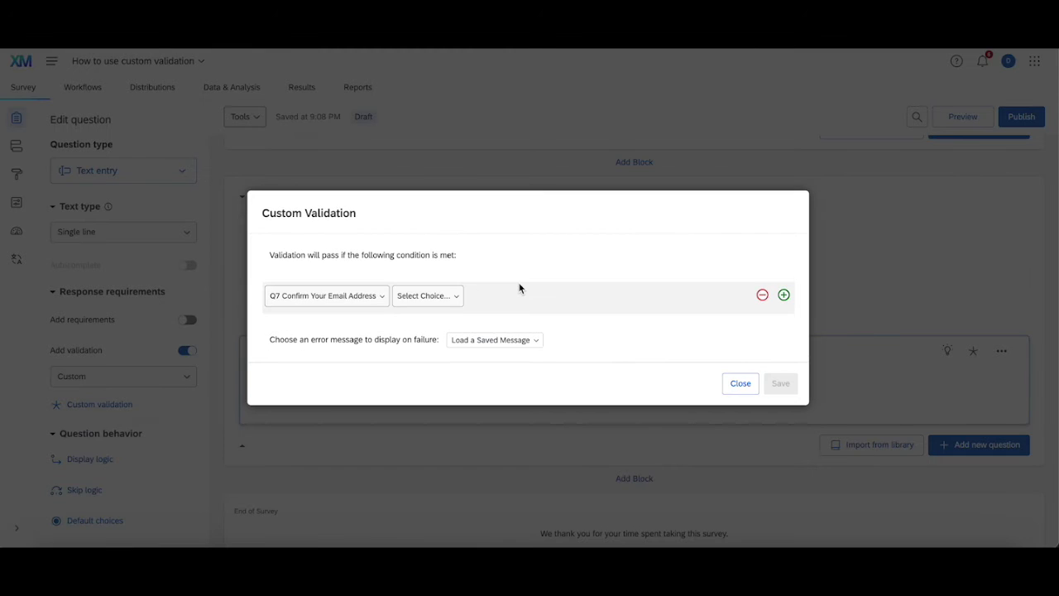
pyautogui.click(437, 298)
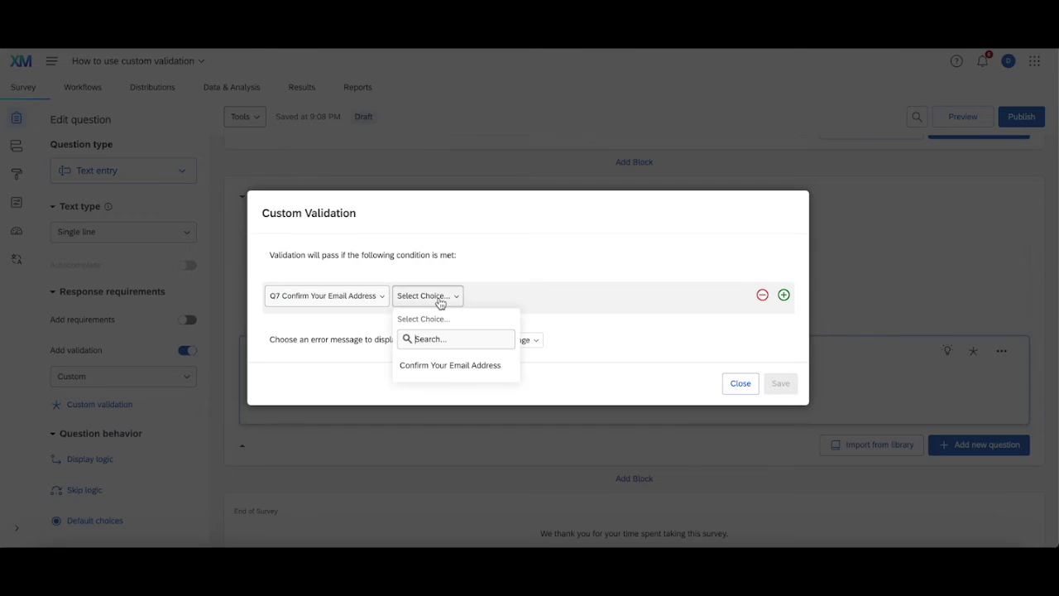
pyautogui.click(454, 365)
pyautogui.click(586, 284)
pyautogui.hotkey('ctrl', 'v')
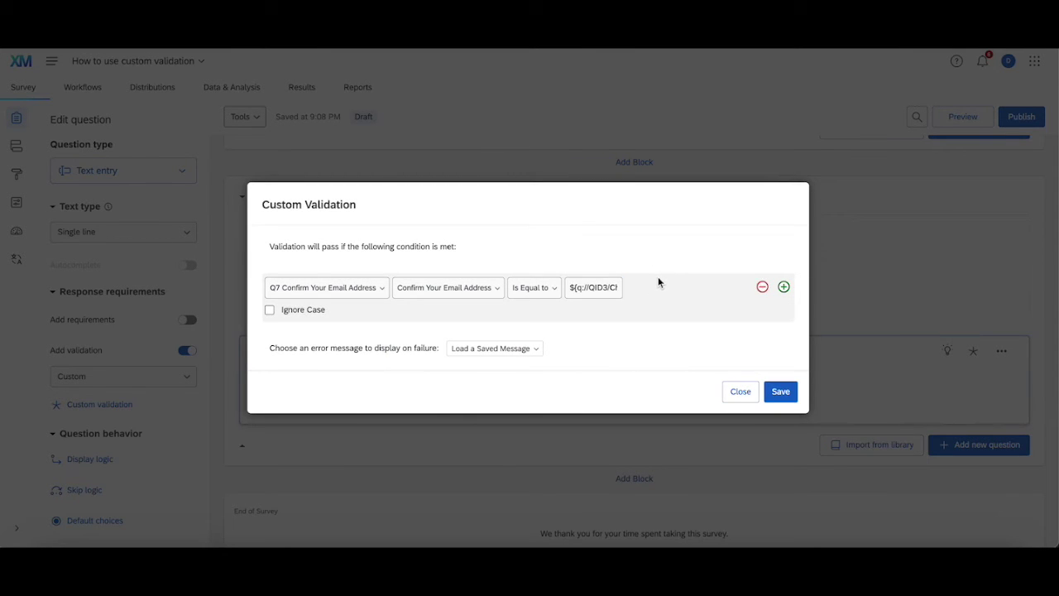
# - Choose the 'Validation Failed' error message and save the custom validation
pyautogui.click(780, 392)
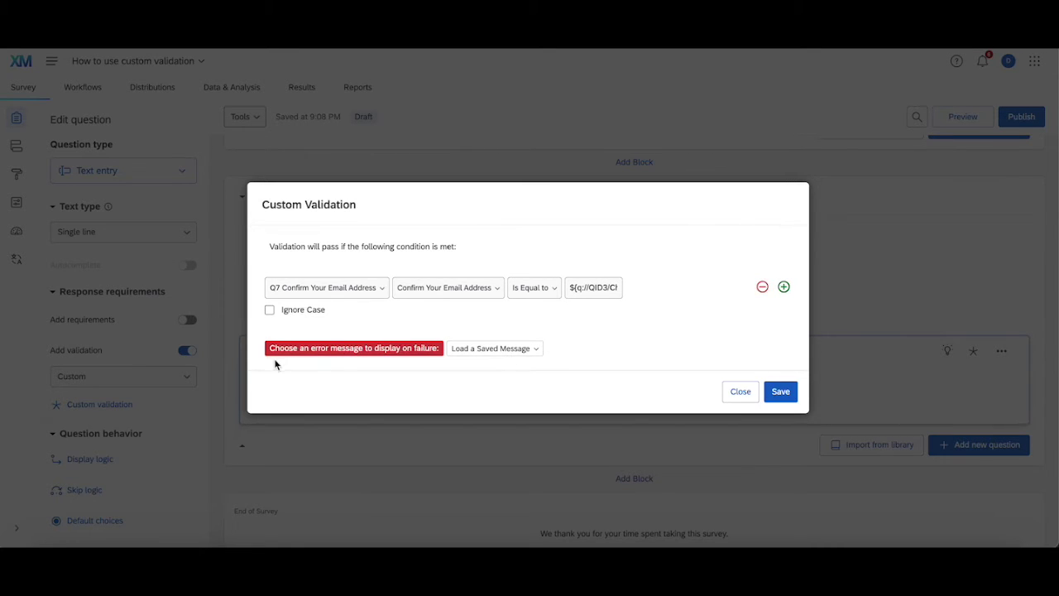
pyautogui.click(503, 350)
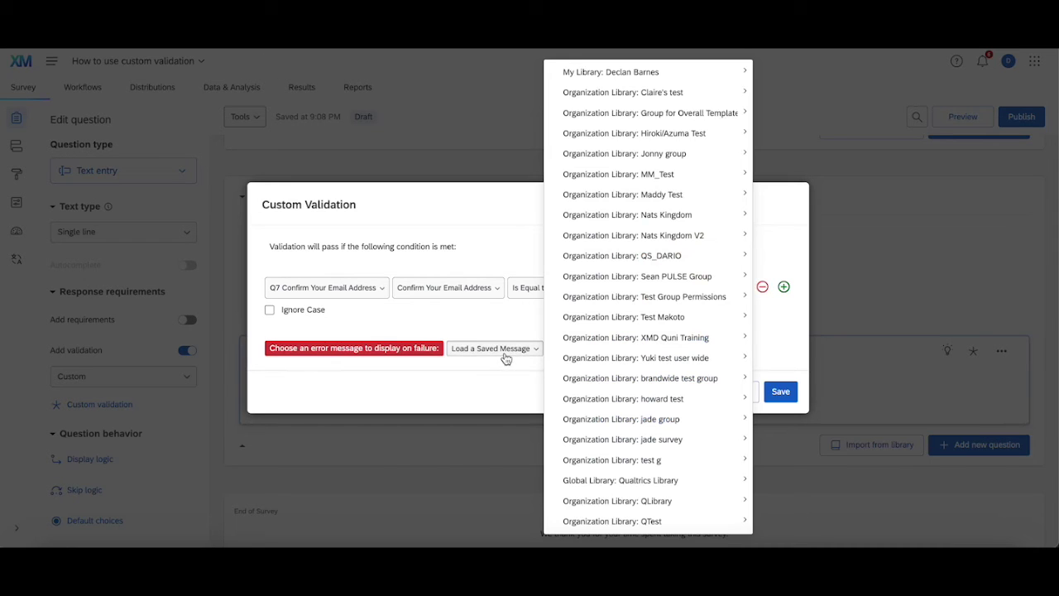
pyautogui.moveTo(643, 73)
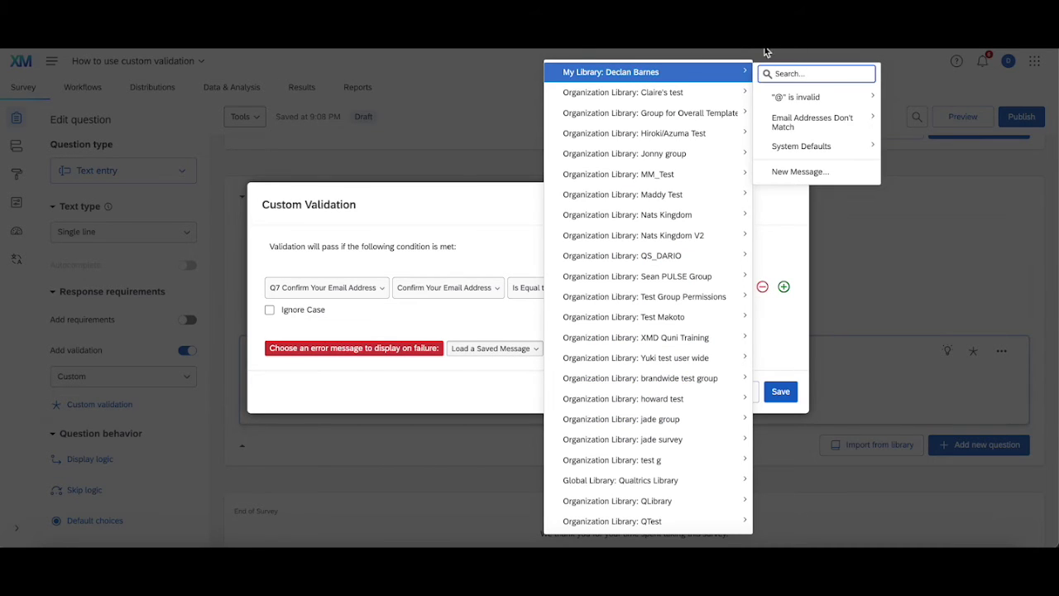
pyautogui.moveTo(820, 124)
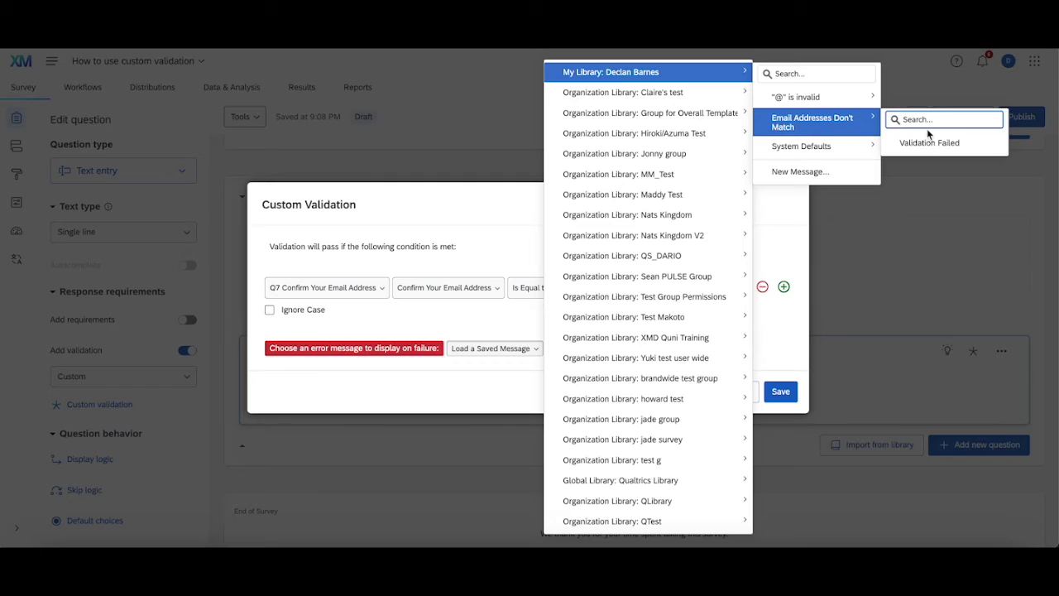
pyautogui.click(931, 142)
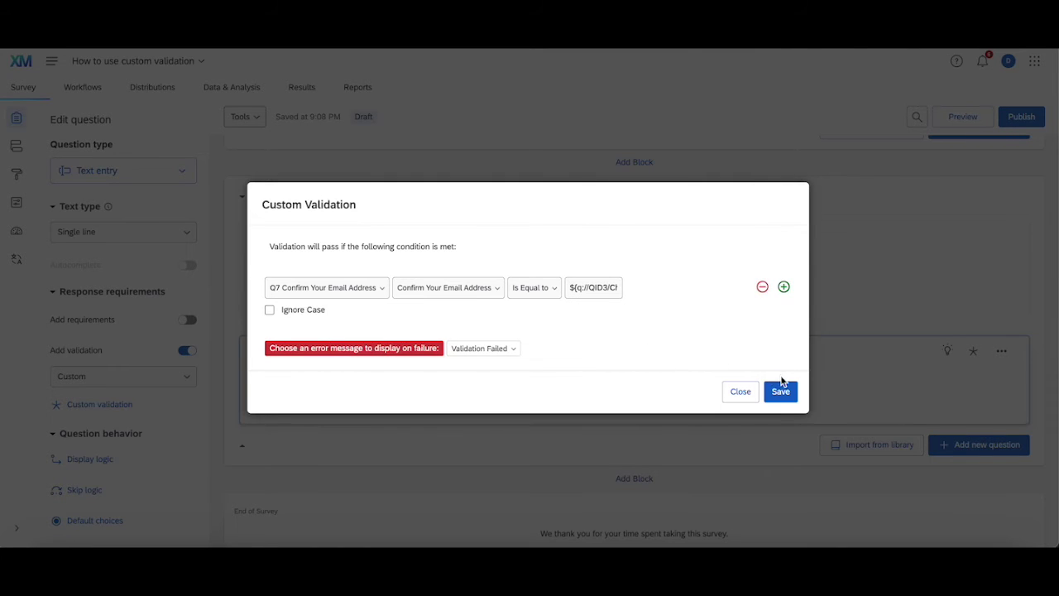
pyautogui.click(781, 389)
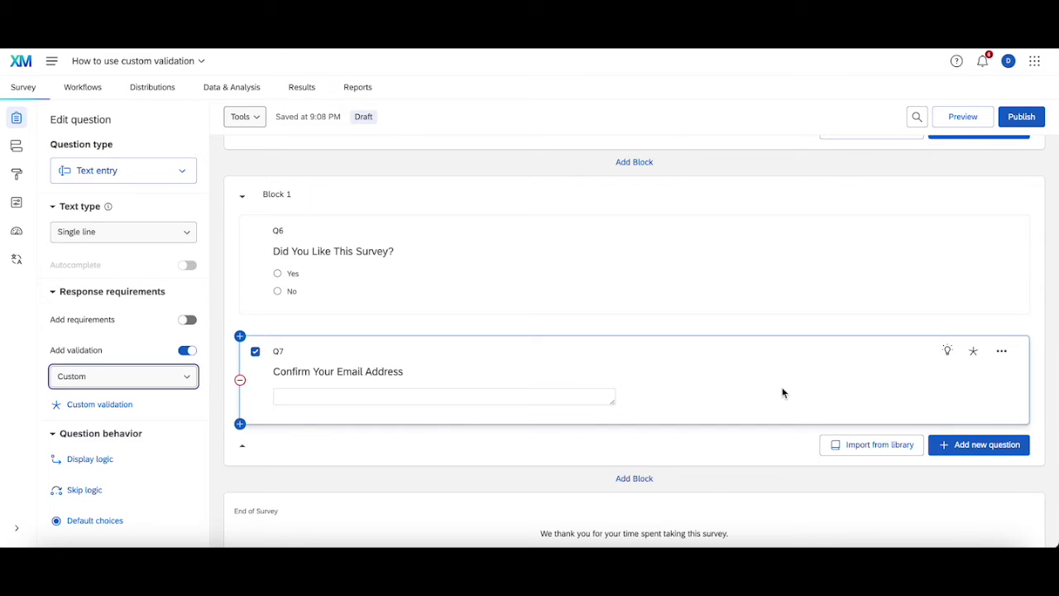
pyautogui.click(955, 124)
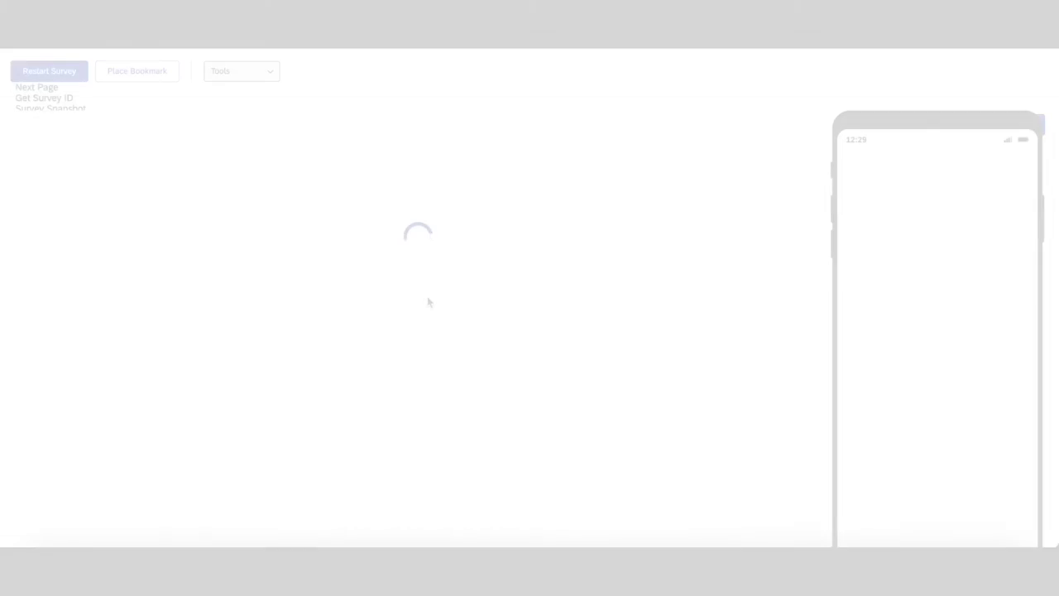
# - Fill in a name and a test email address on the preview's first page, then advance
pyautogui.click(418, 281)
pyautogui.write('de')
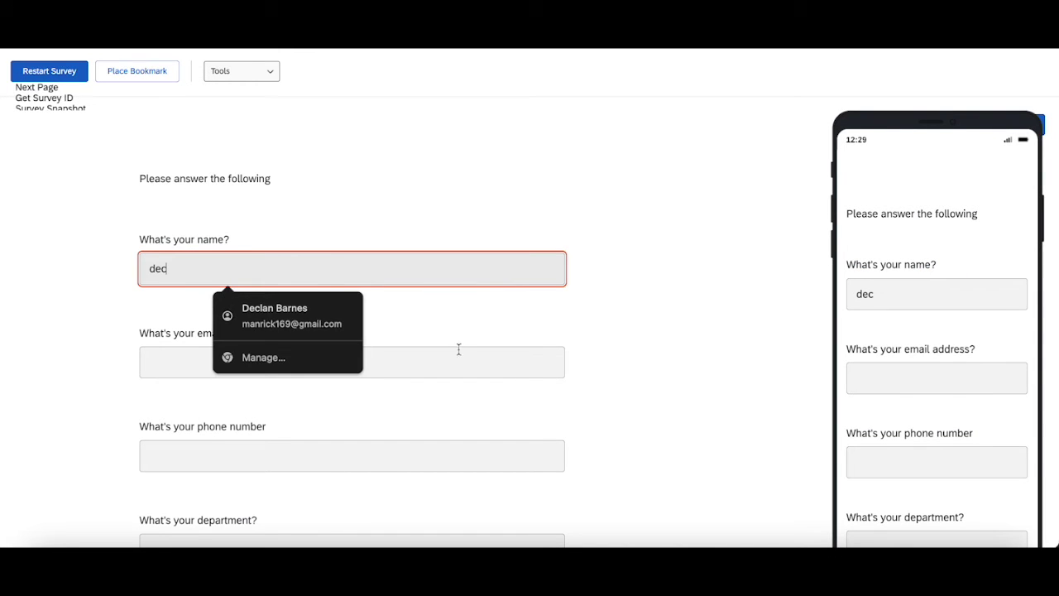
pyautogui.write('c')
pyautogui.click(460, 361)
pyautogui.write('e')
pyautogui.press('BackSpace')
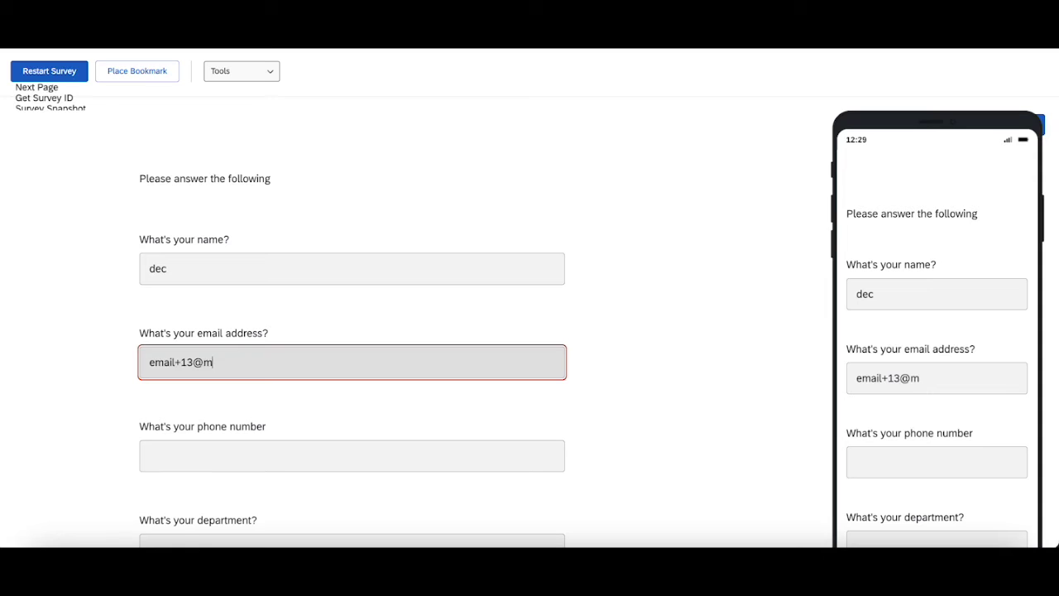
pyautogui.scroll(-1, 456, 406)
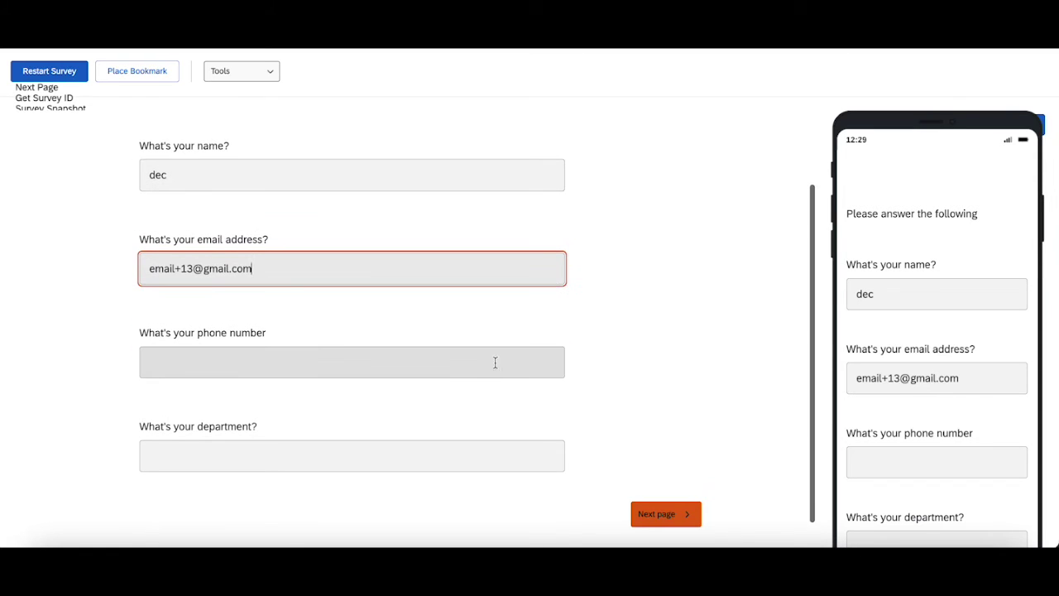
pyautogui.click(669, 514)
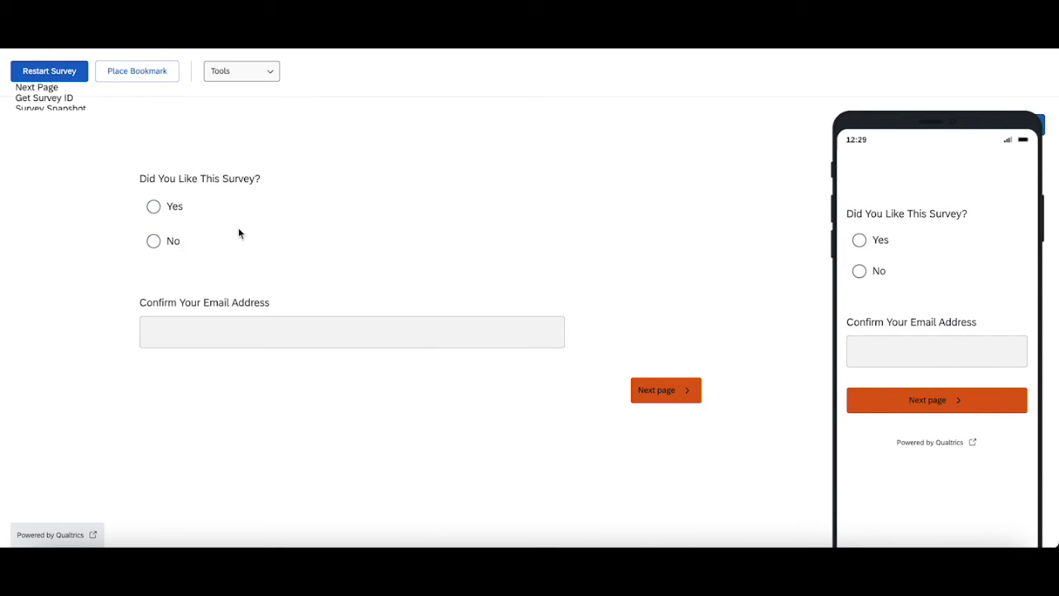
# - Answer Yes and submit a mismatched confirmation email to trigger 'Email Addresses Don't Match'
pyautogui.click(173, 216)
pyautogui.click(239, 328)
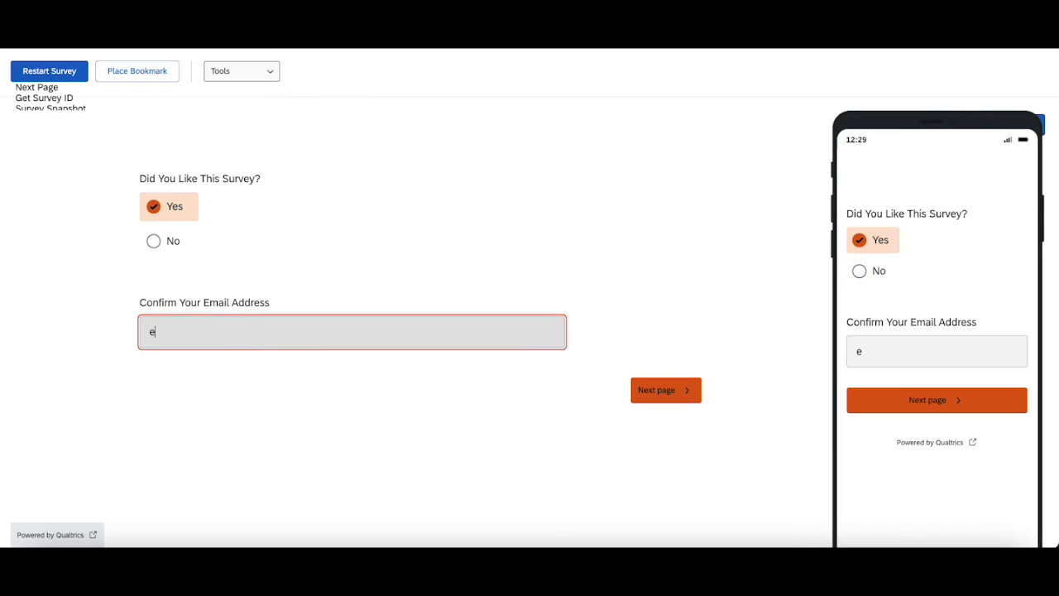
pyautogui.click(672, 391)
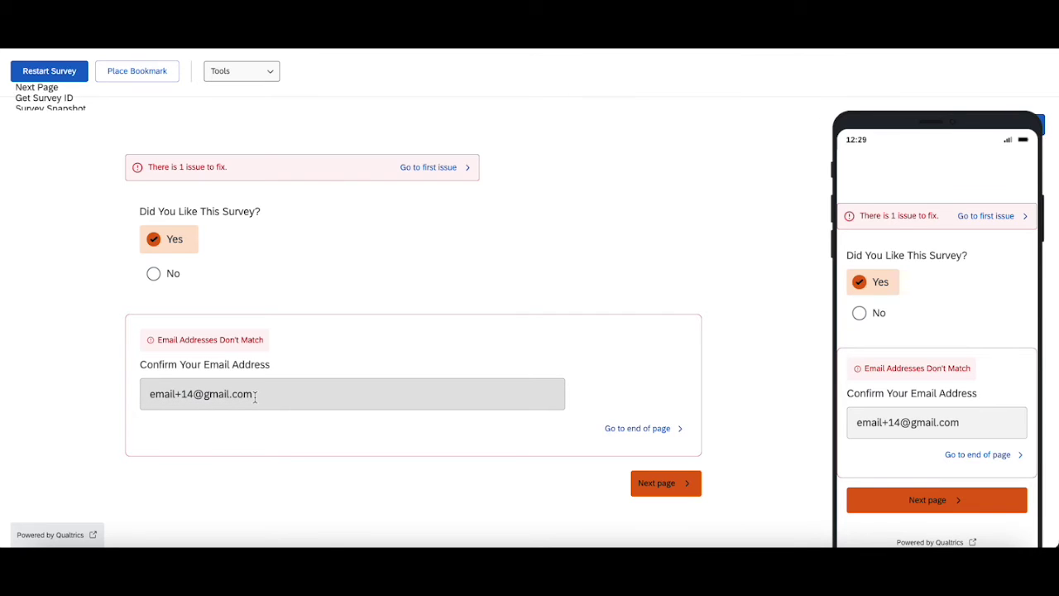
# - Correct the confirmation email's digit until it matches, submit, and restart the preview
pyautogui.click(193, 394)
pyautogui.press('BackSpace')
pyautogui.write('2')
pyautogui.click(650, 484)
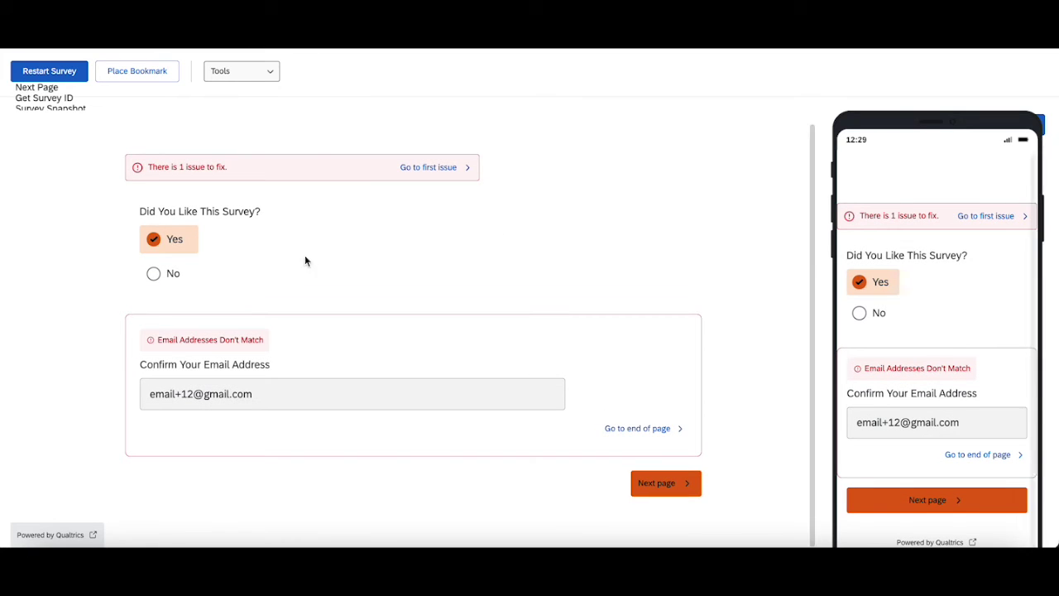
pyautogui.click(194, 394)
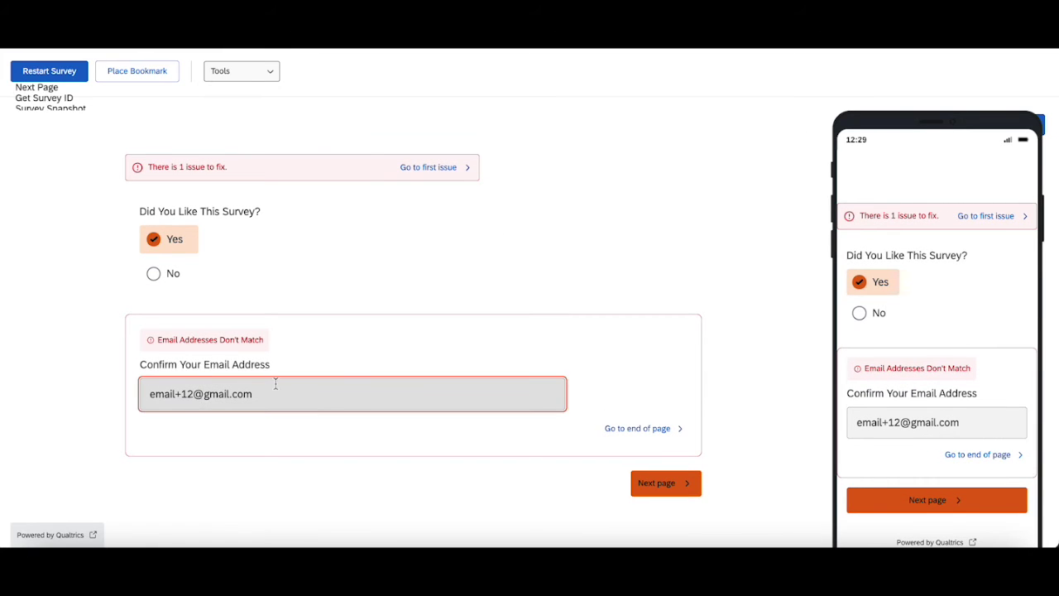
pyautogui.write('3')
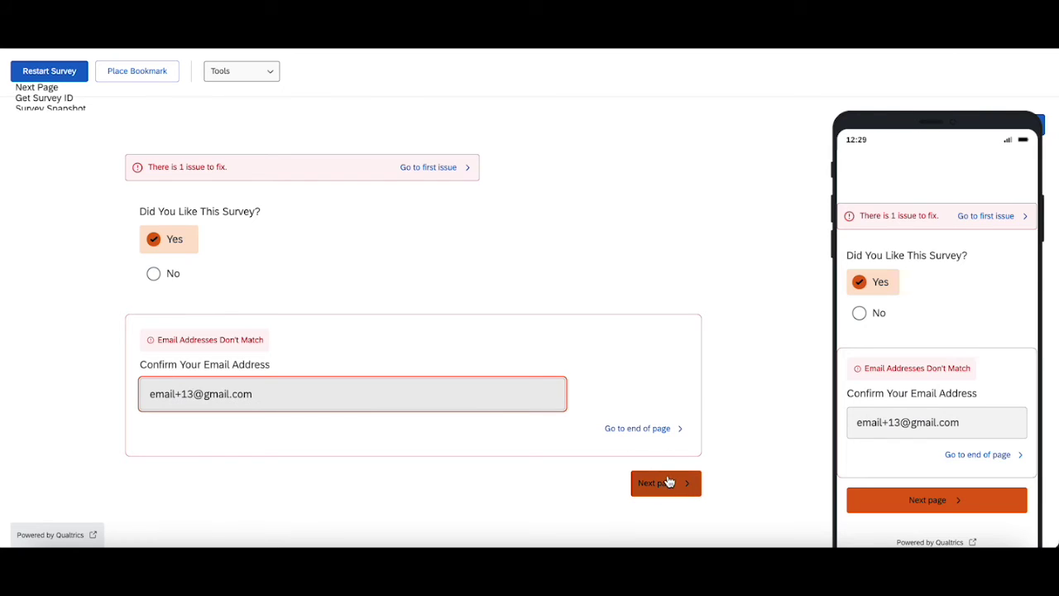
pyautogui.click(667, 482)
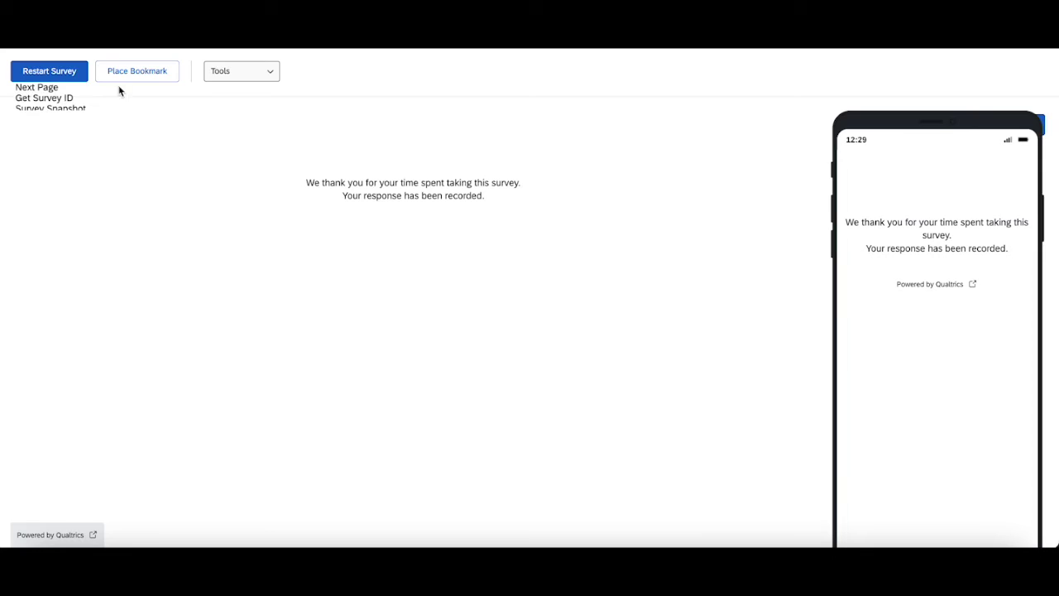
pyautogui.click(81, 78)
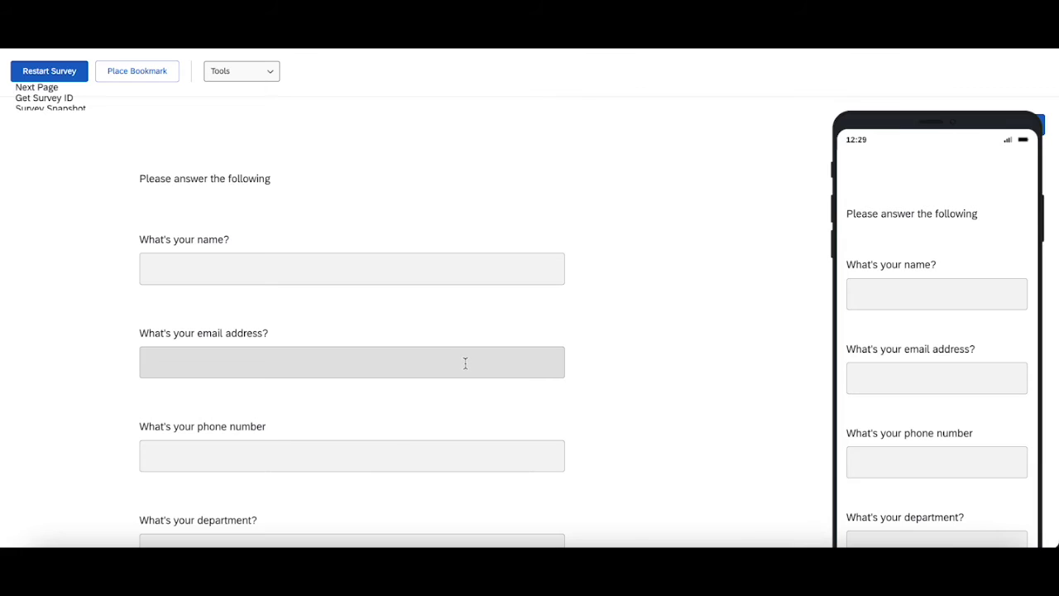
# - Enter a new test email, advance, and start typing a differing confirmation address
pyautogui.click(465, 364)
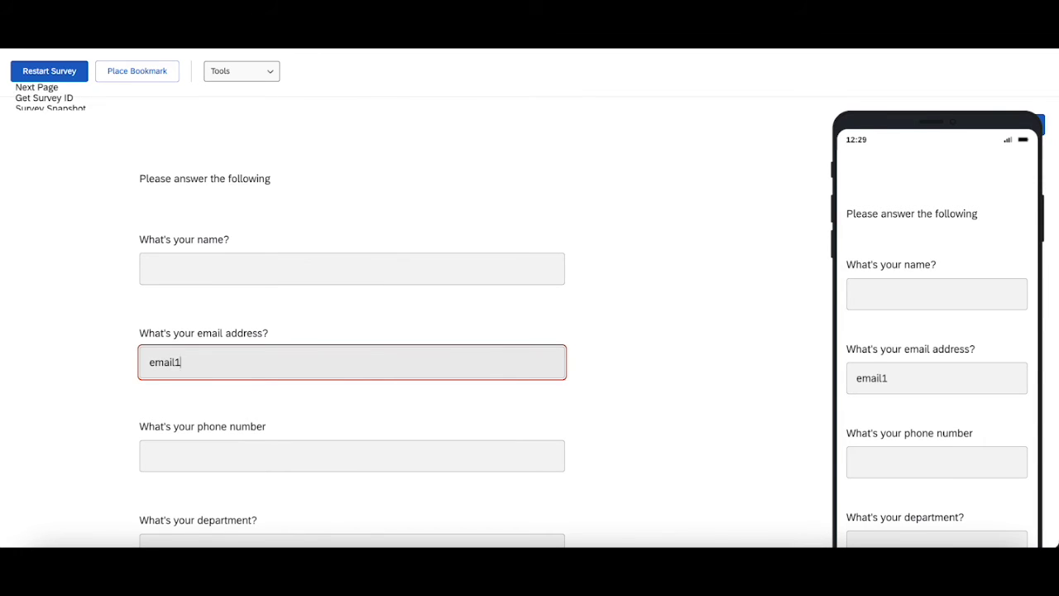
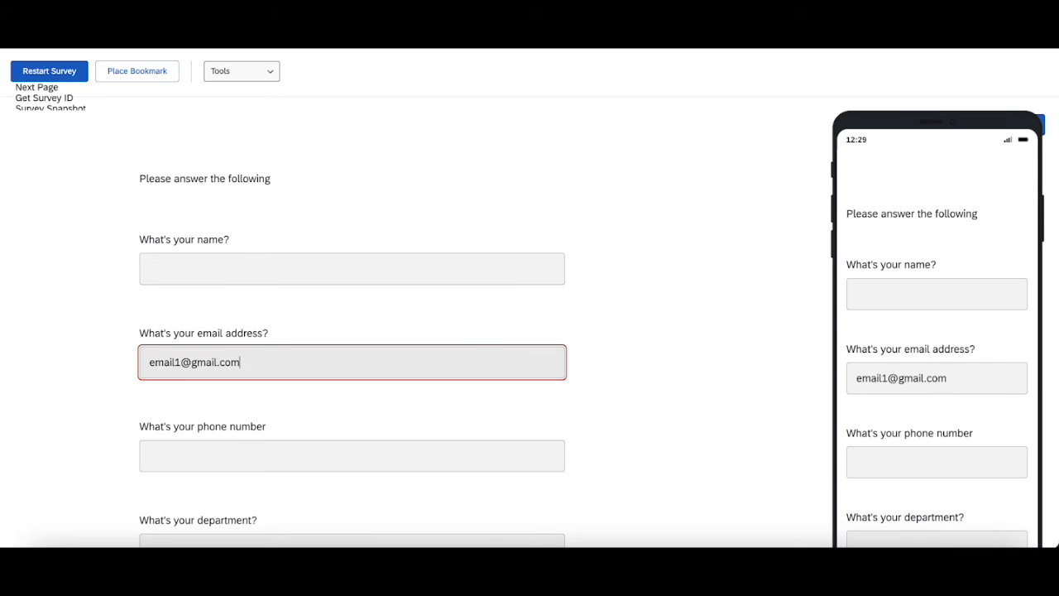
pyautogui.scroll(-3, 688, 422)
pyautogui.click(681, 493)
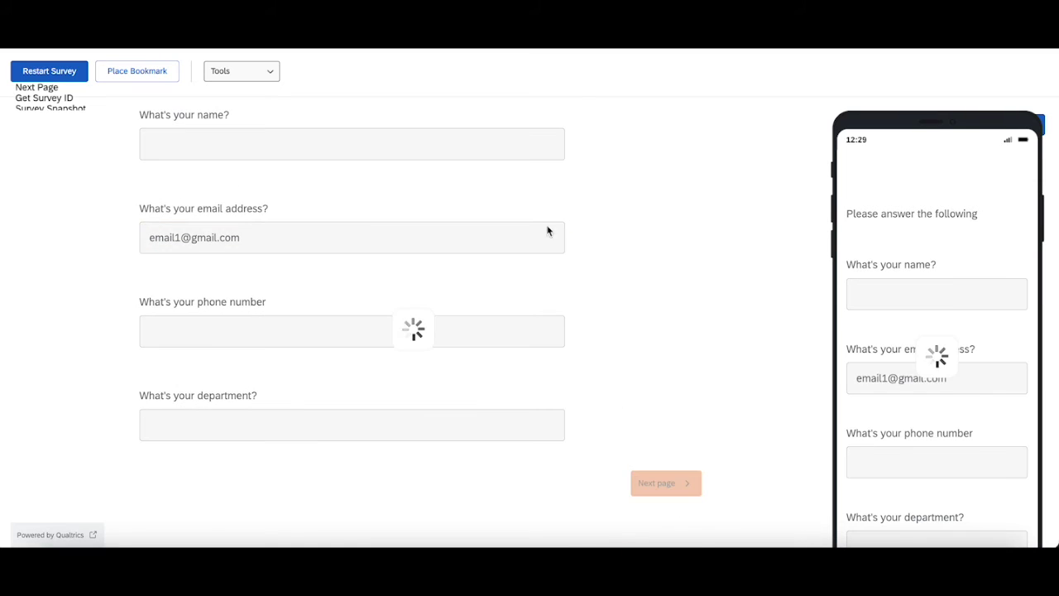
pyautogui.click(435, 324)
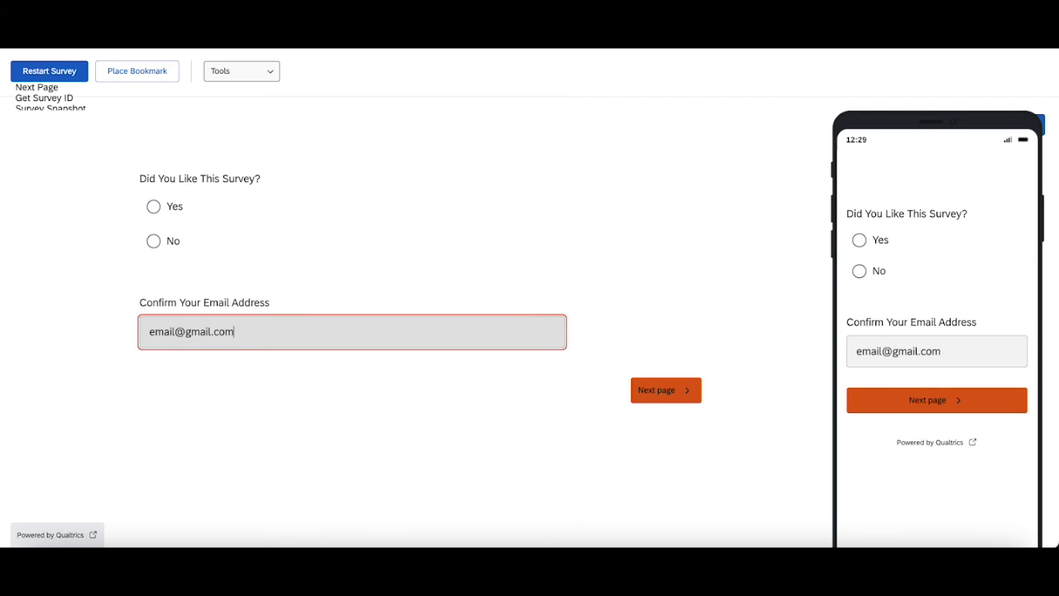
# - Submit to see the mismatch error, insert the missing digit 1, and resubmit
pyautogui.click(686, 387)
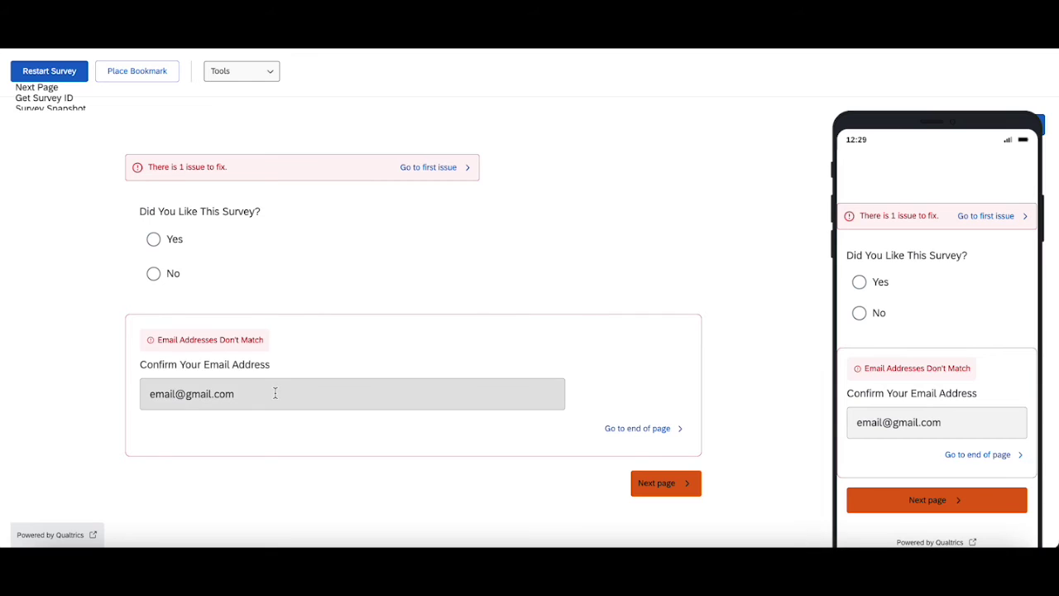
pyautogui.click(179, 394)
pyautogui.write('1')
pyautogui.click(687, 483)
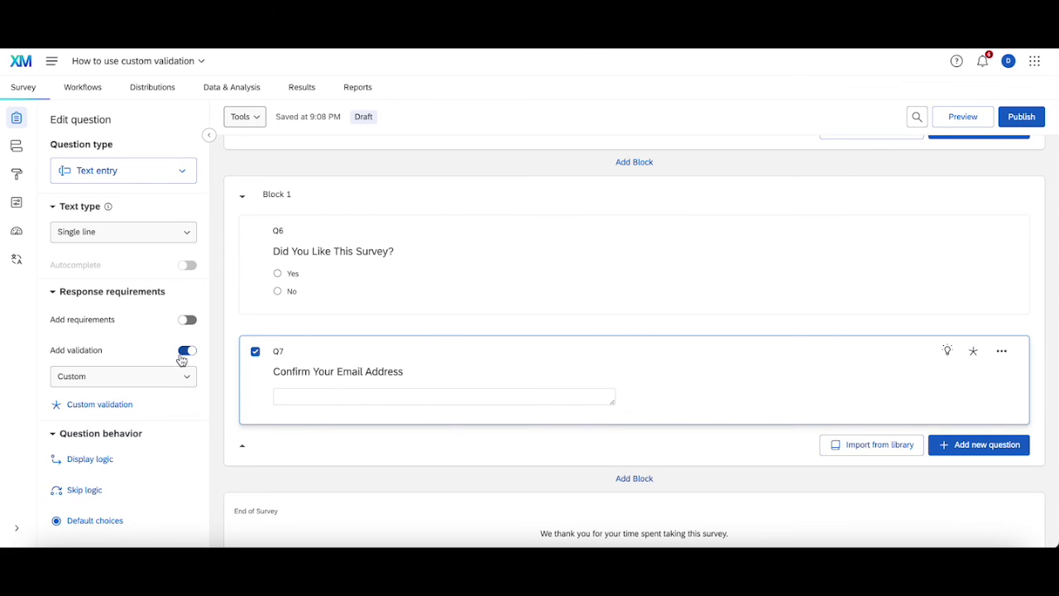
# - Keep Q7's validation type as Custom and reopen its custom validation condition
pyautogui.click(147, 384)
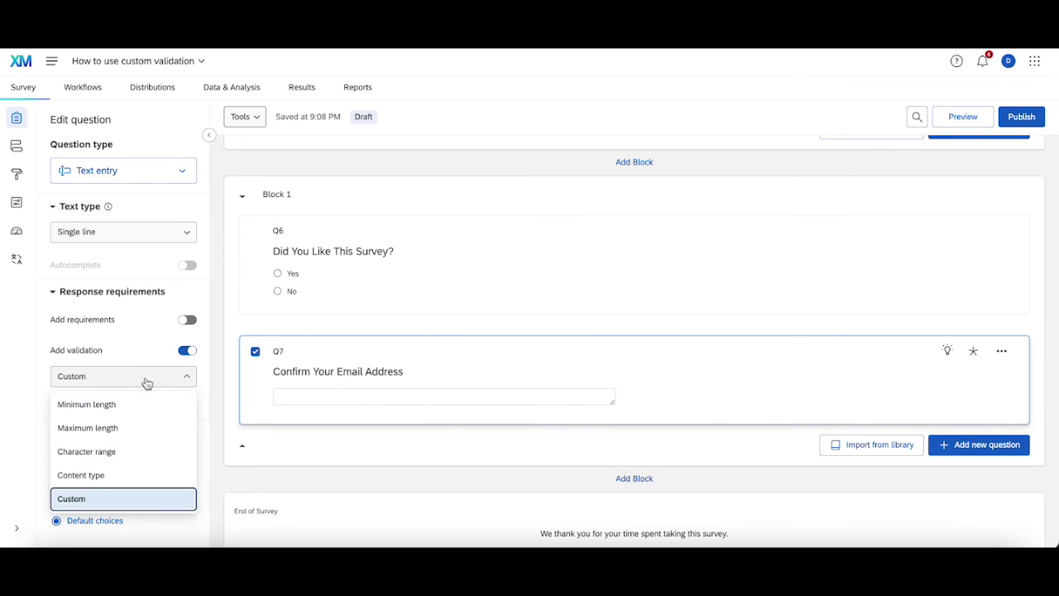
pyautogui.click(148, 500)
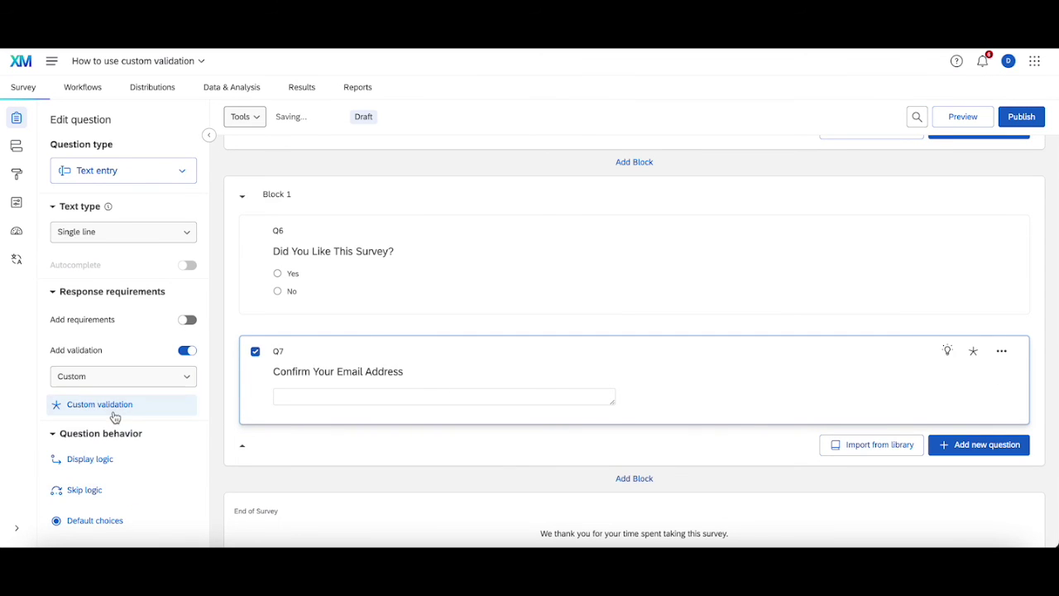
pyautogui.click(115, 416)
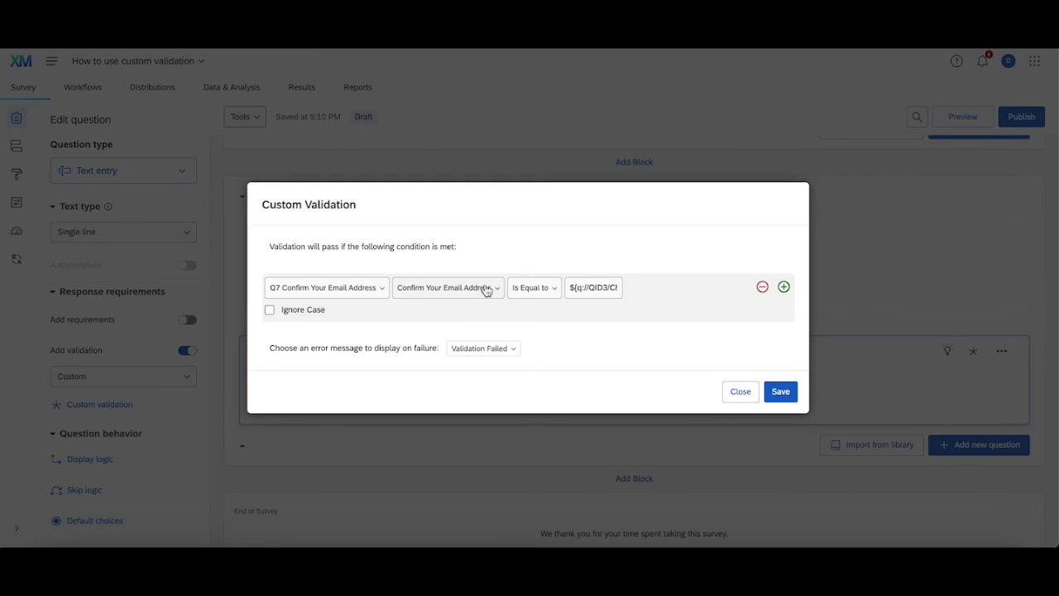
pyautogui.click(572, 288)
pyautogui.moveTo(572, 288); pyautogui.dragTo(643, 293)
pyautogui.moveTo(544, 304); pyautogui.dragTo(672, 283)
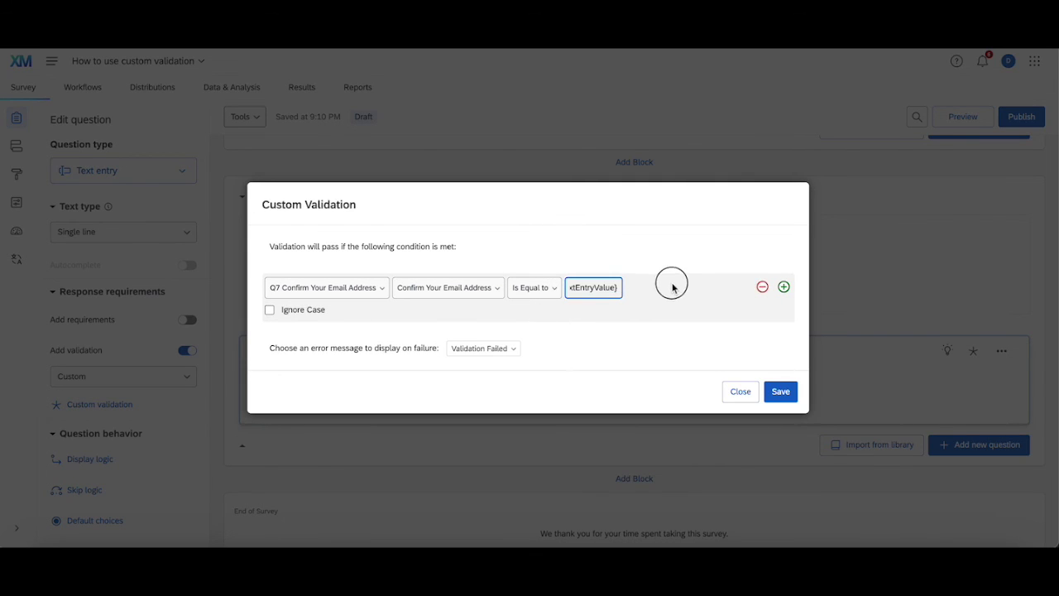